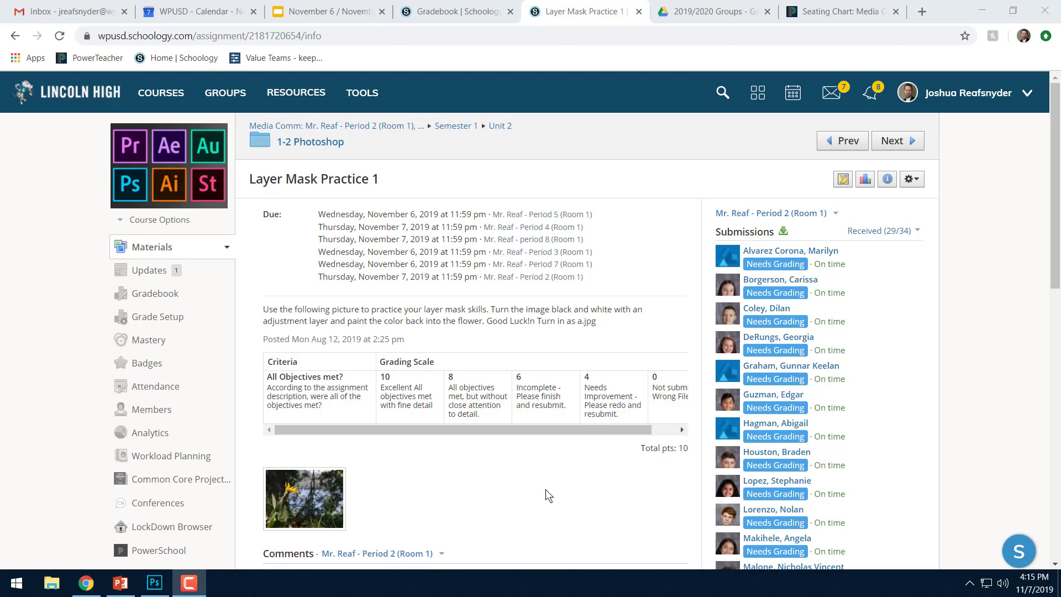
# - Download the flower photo from Schoology's Layer Mask Practice 1 assignment as a .jpg into Downloads
pyautogui.scroll(-1, 545, 495)
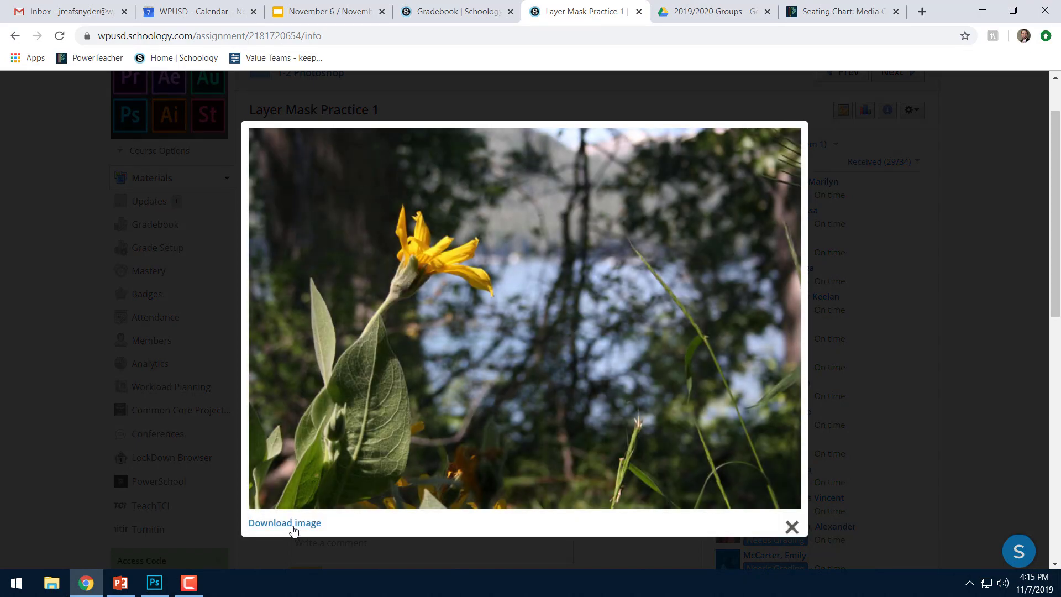
pyautogui.click(284, 522)
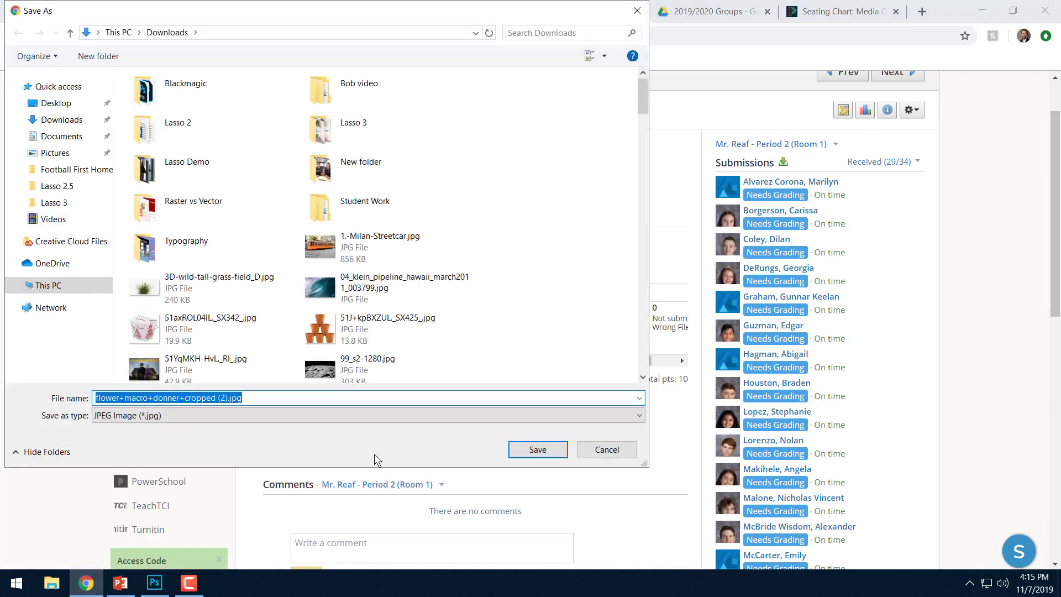
pyautogui.click(539, 452)
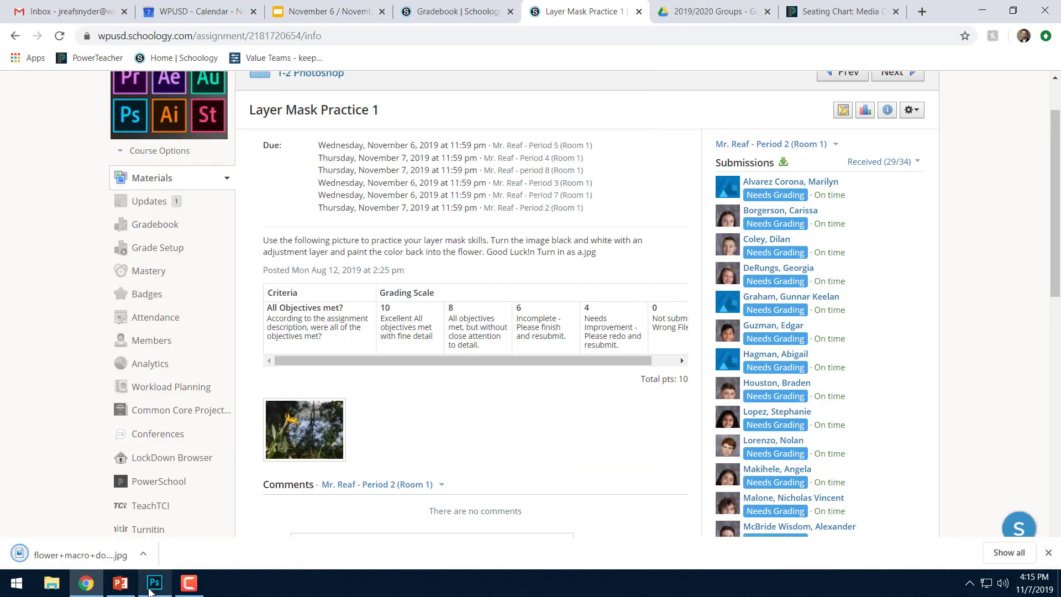
# - Open flower+macro+donner+cropped (2).jpg from Downloads as a Photoshop document
pyautogui.click(150, 590)
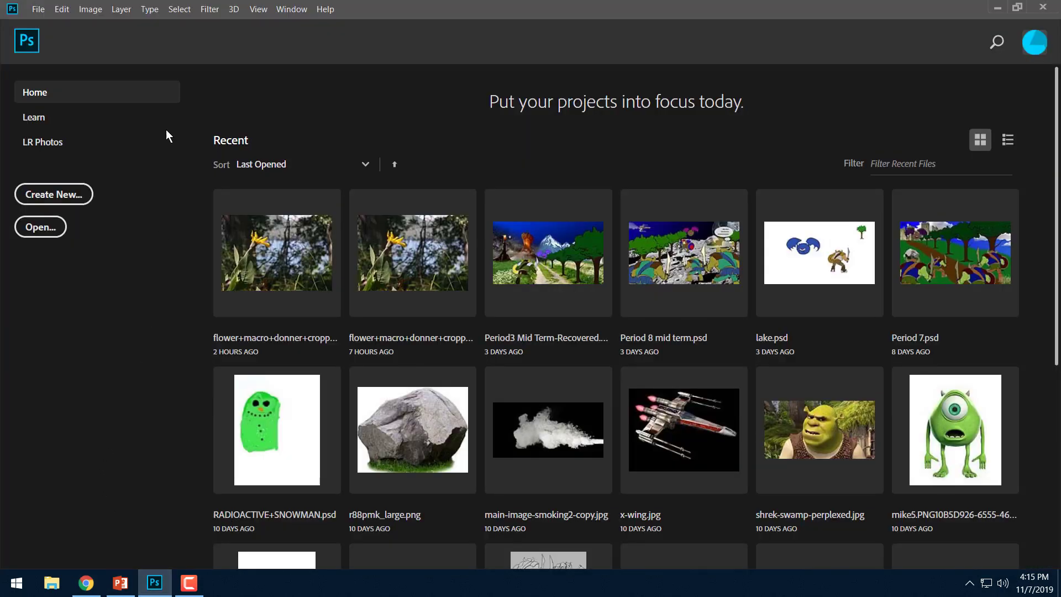
pyautogui.click(39, 8)
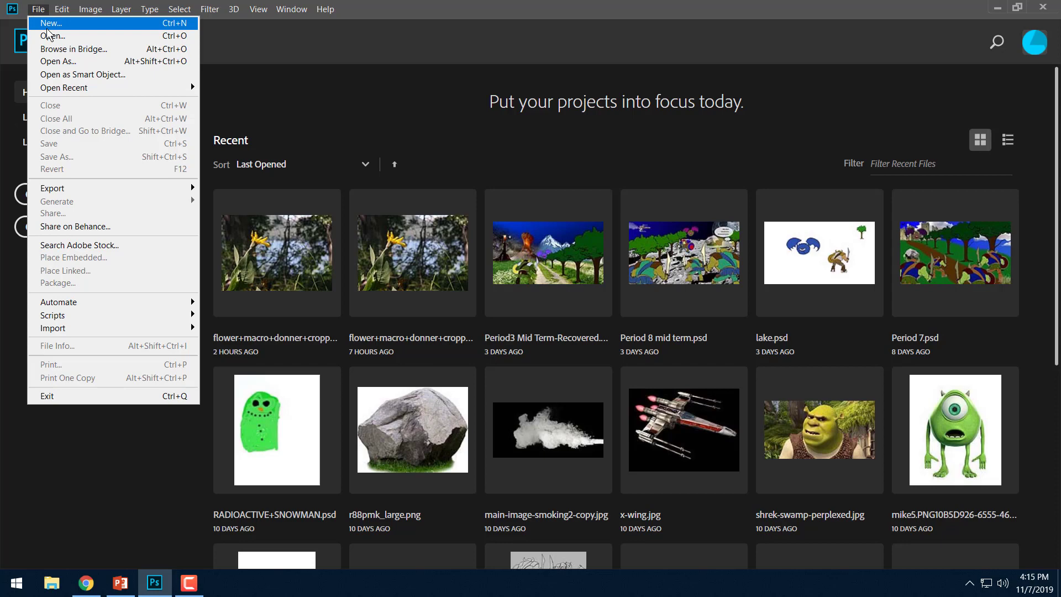
pyautogui.click(48, 33)
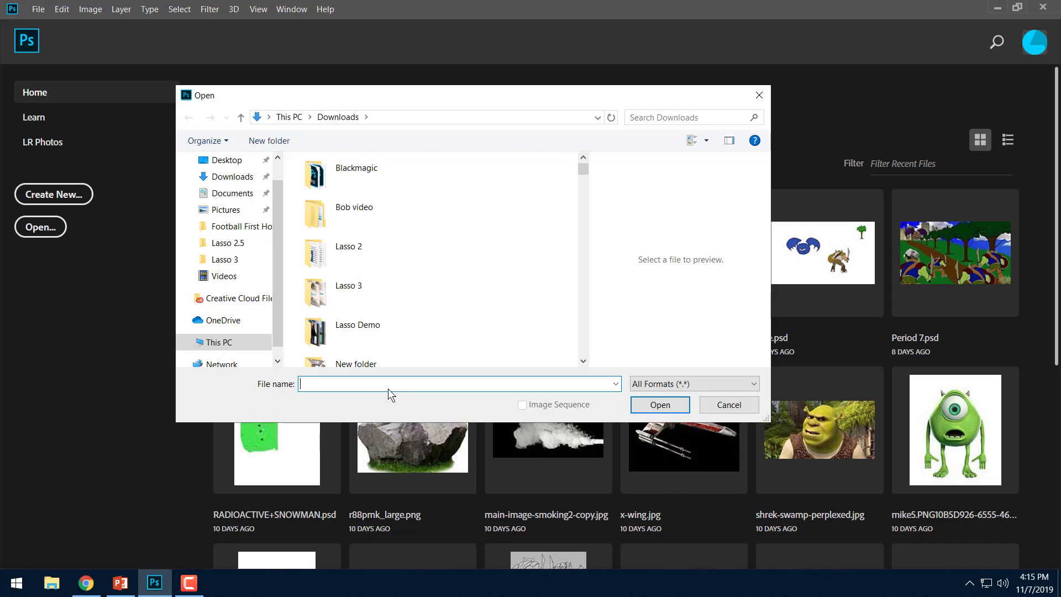
pyautogui.write('flower')
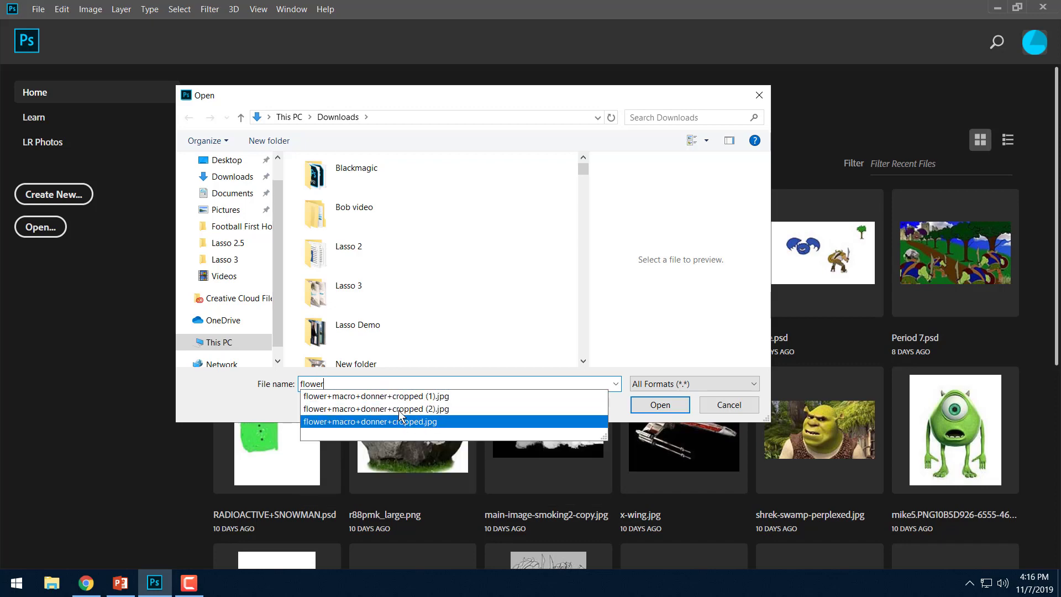
pyautogui.click(398, 409)
pyautogui.click(679, 409)
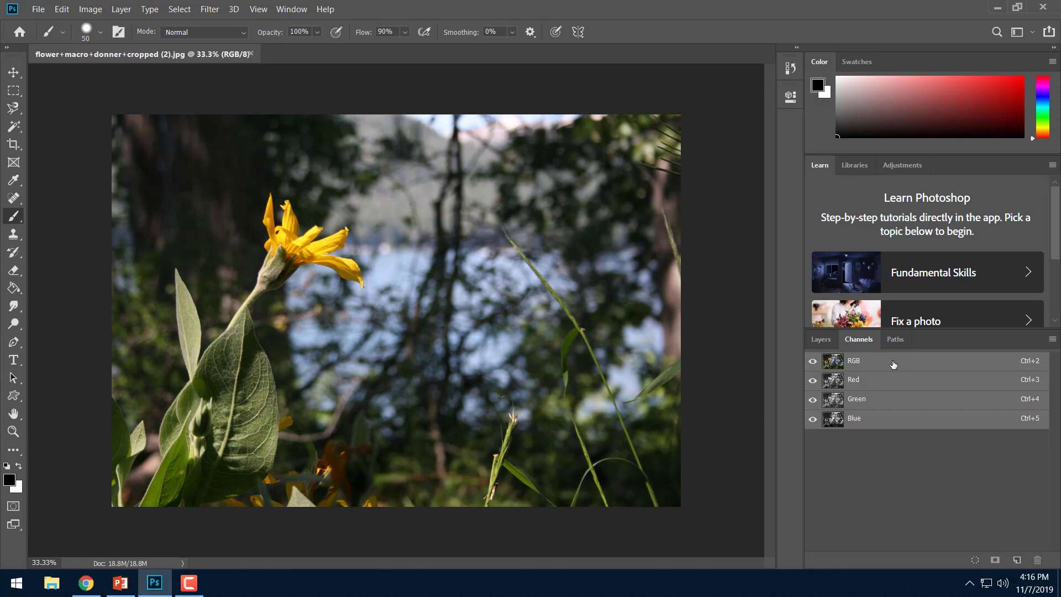
# - Add a Black & White adjustment layer above Background, turning the flower photo grayscale
pyautogui.click(823, 342)
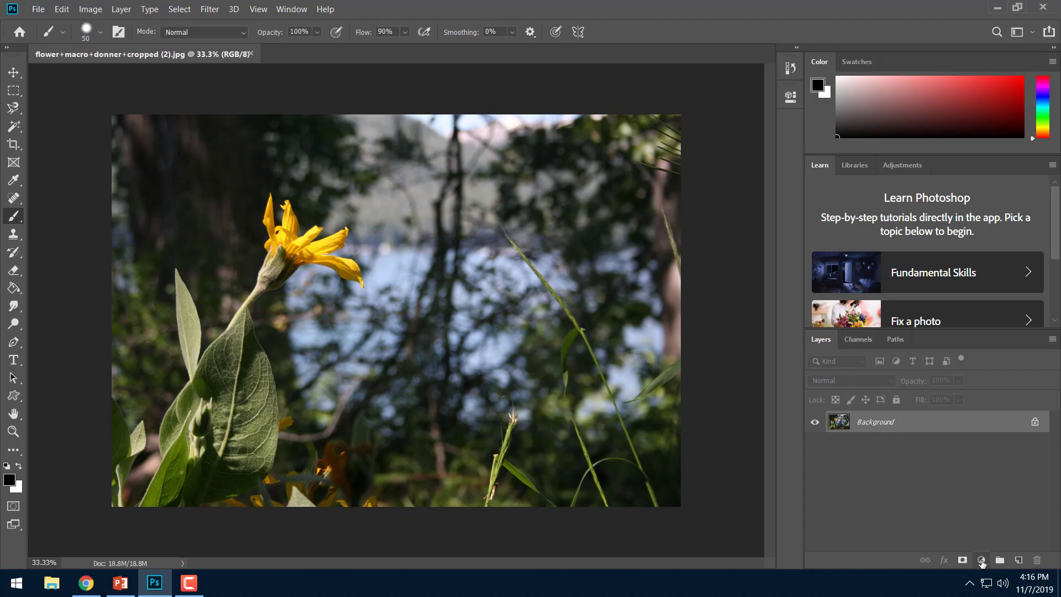
pyautogui.press('alt')
pyautogui.click(986, 563)
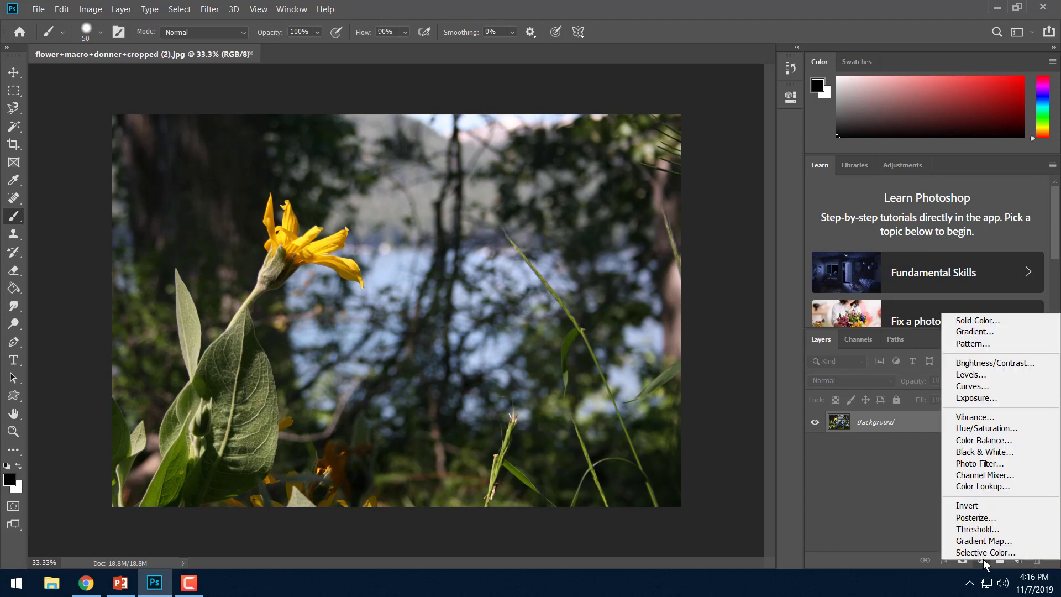
pyautogui.click(962, 455)
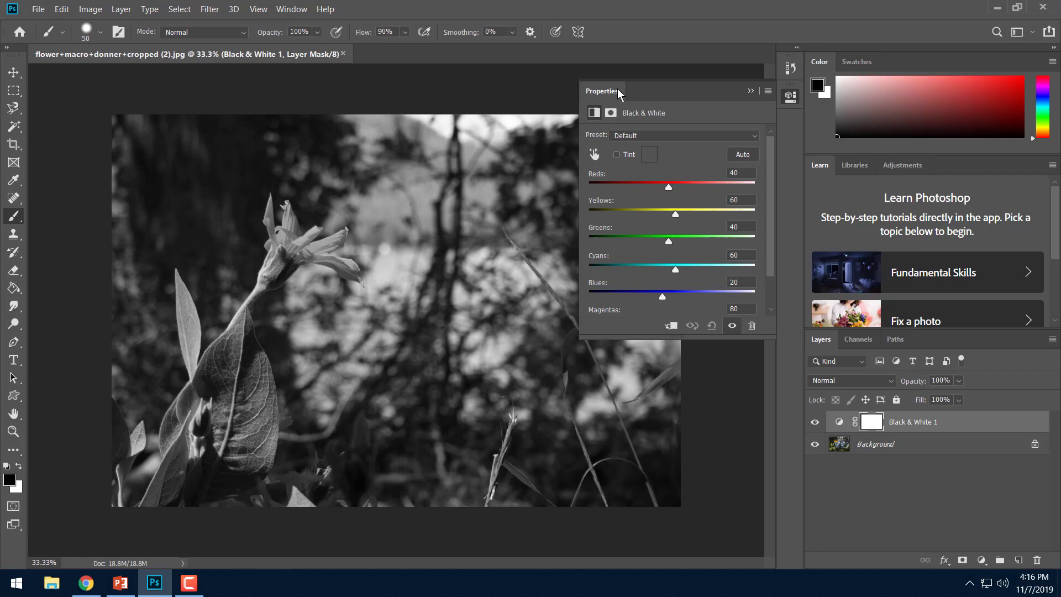
# - Collapse the Black & White Properties panel so the grayscale photo is unobstructed
pyautogui.click(749, 91)
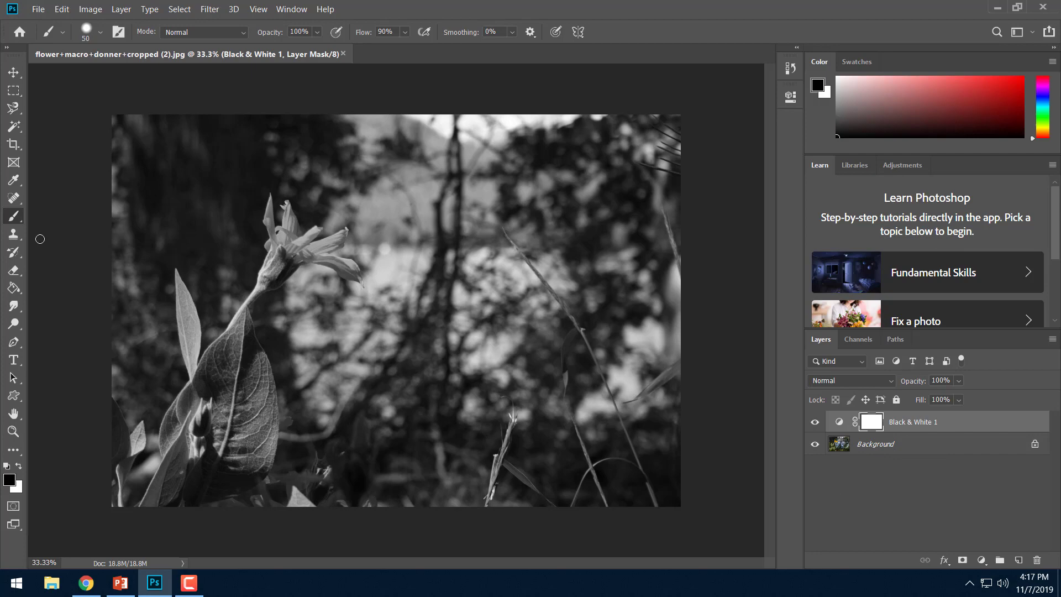
pyautogui.rightClick(13, 221)
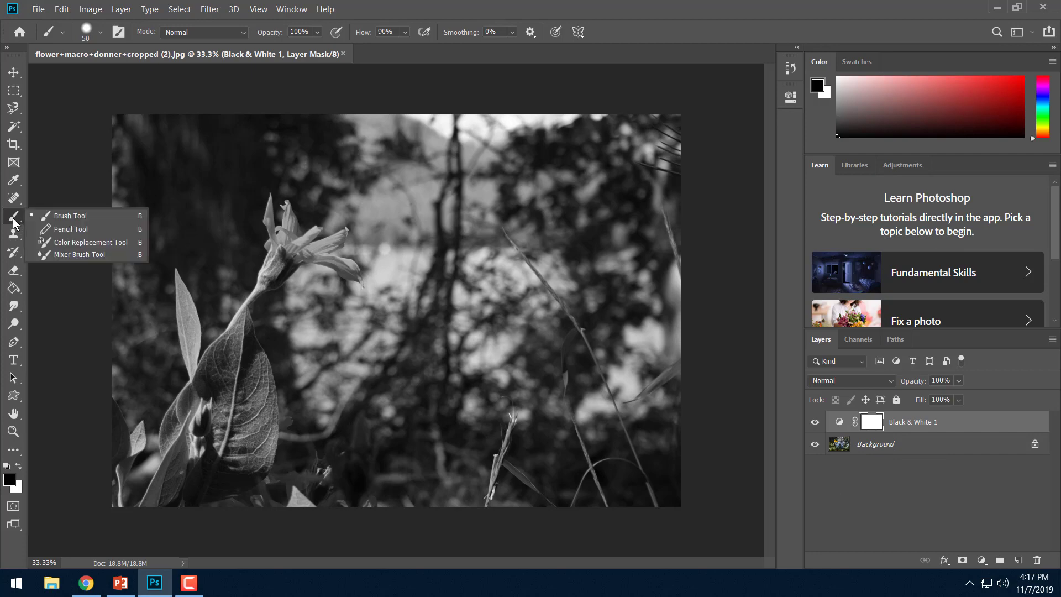
pyautogui.click(52, 215)
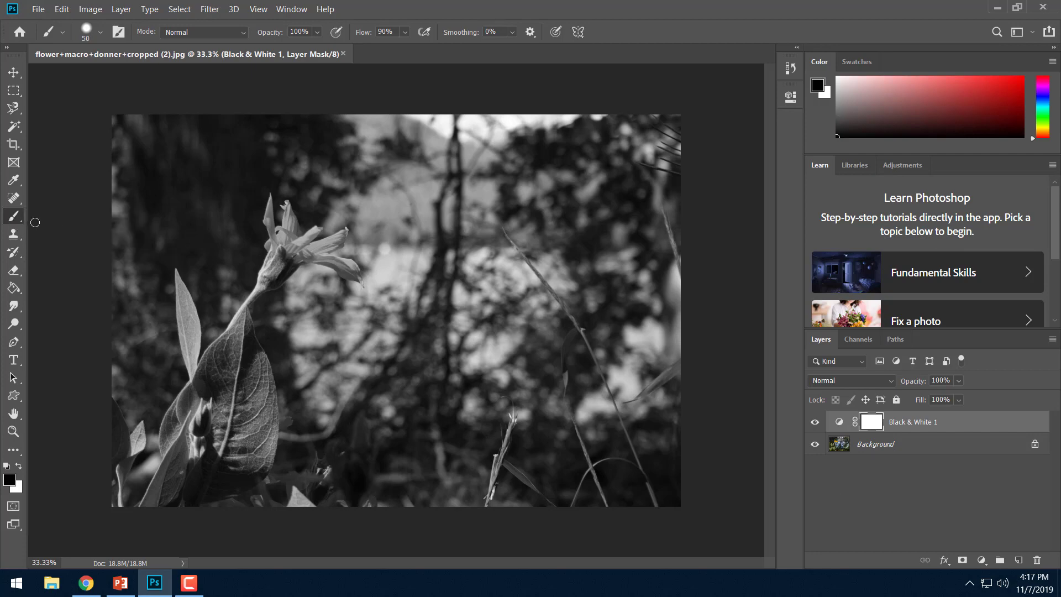
pyautogui.click(100, 32)
pyautogui.moveTo(98, 78); pyautogui.dragTo(94, 77)
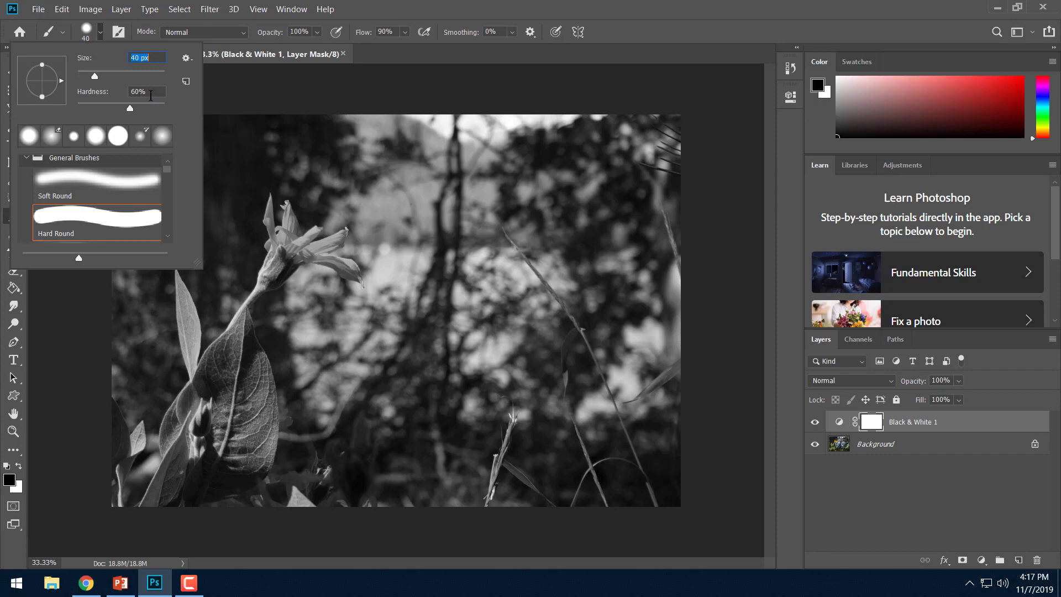
pyautogui.click(100, 33)
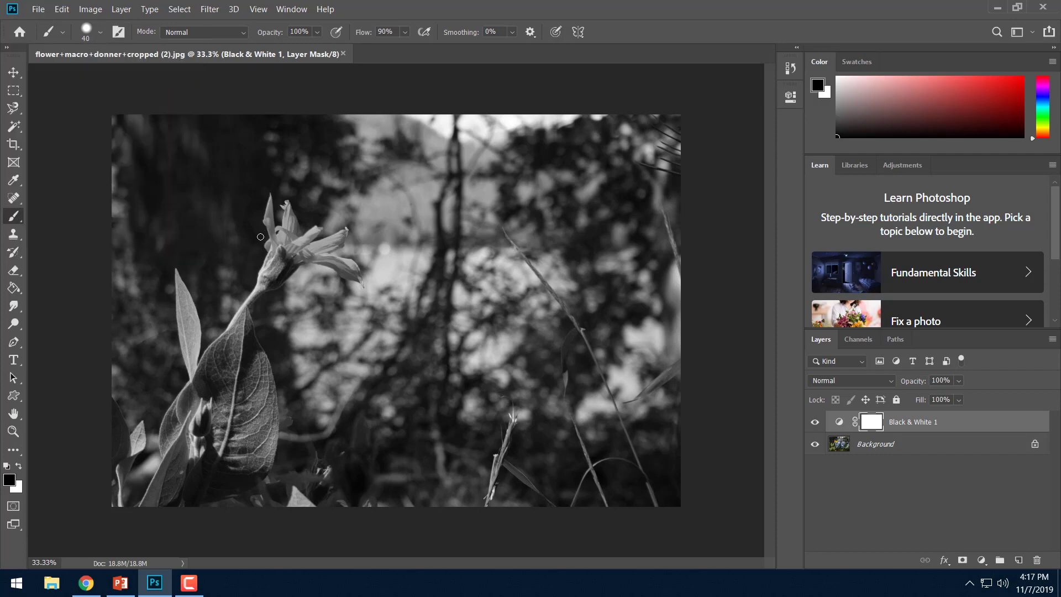
pyautogui.press(']')
pyautogui.press('x')
pyautogui.click(7, 468)
pyautogui.click(6, 468)
pyautogui.click(7, 468)
pyautogui.press('x')
pyautogui.press('x')
pyautogui.press('x')
pyautogui.press('x')
pyautogui.press('x')
# - Paint black on the Black & White 1 mask to restore yellow petals, undoing a stray Background stroke
pyautogui.moveTo(276, 250); pyautogui.dragTo(270, 203)
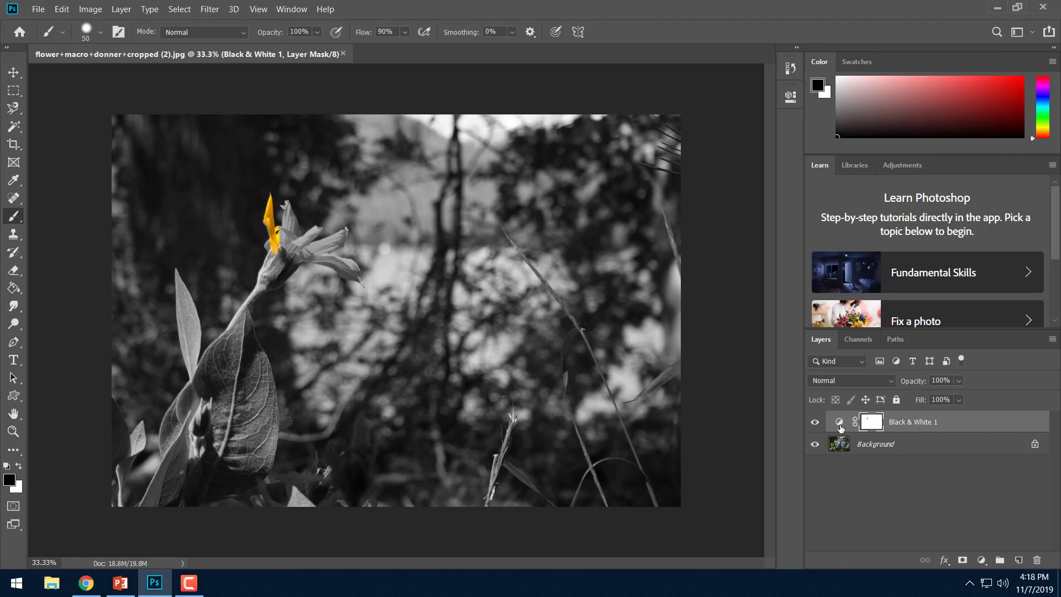
pyautogui.click(839, 423)
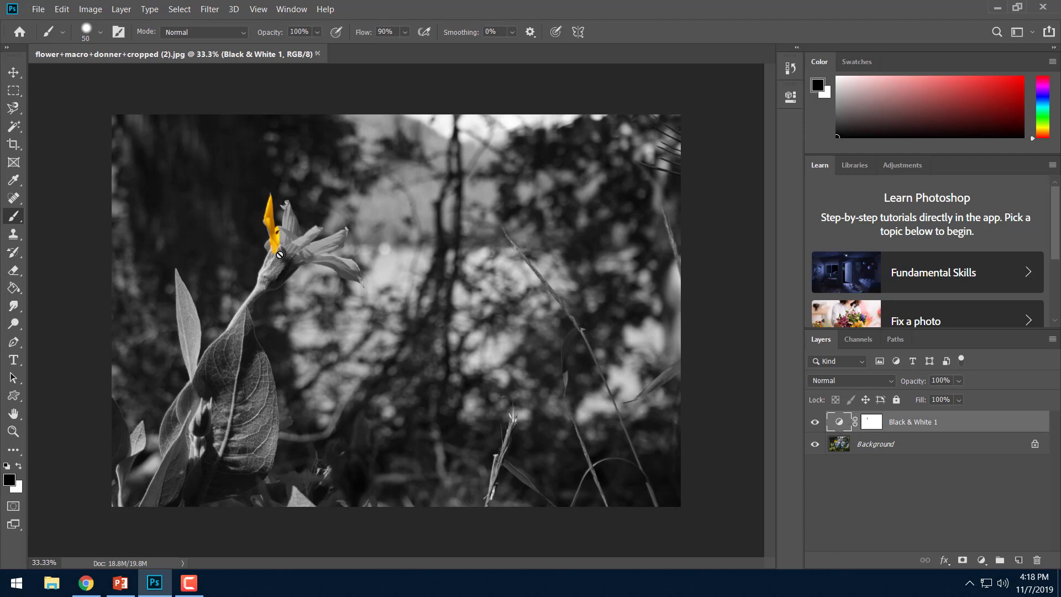
pyautogui.click(860, 453)
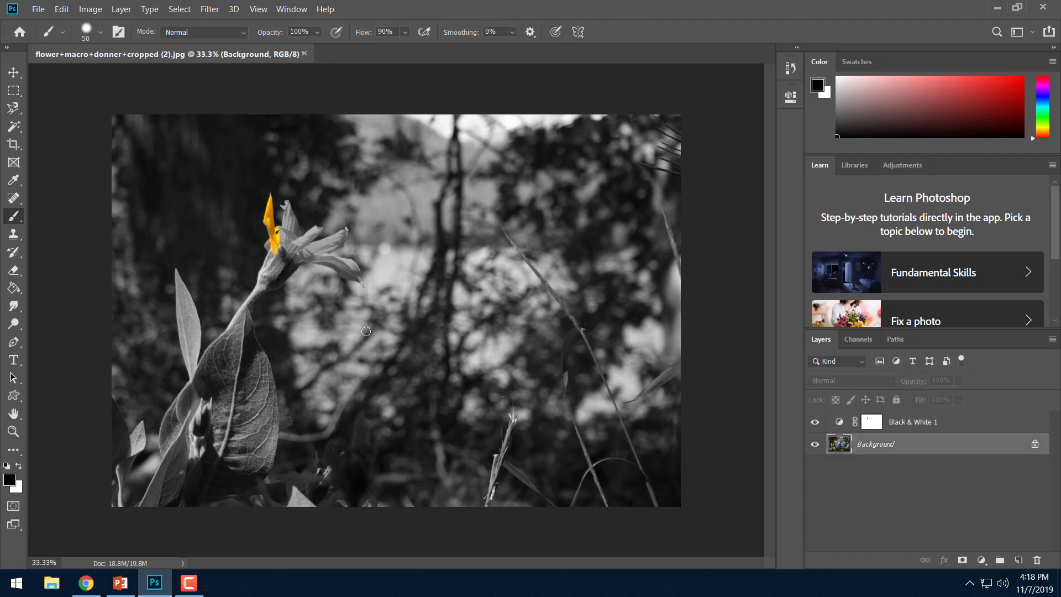
pyautogui.moveTo(366, 332)
pyautogui.mouseDown()
pyautogui.moveTo(389, 337)
pyautogui.moveTo(376, 344)
pyautogui.mouseUp()
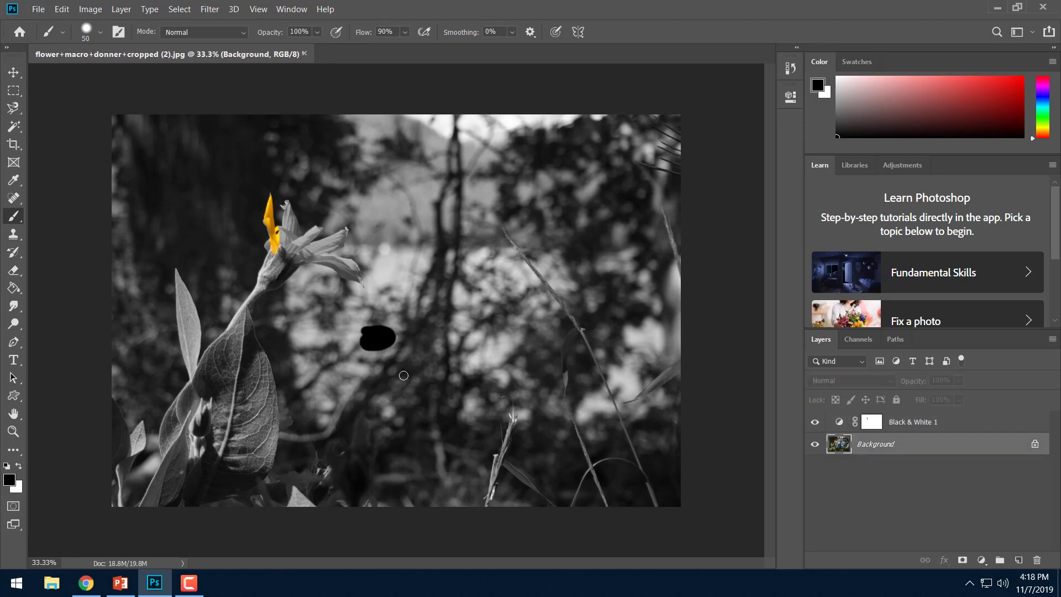
pyautogui.click(61, 9)
pyautogui.click(83, 20)
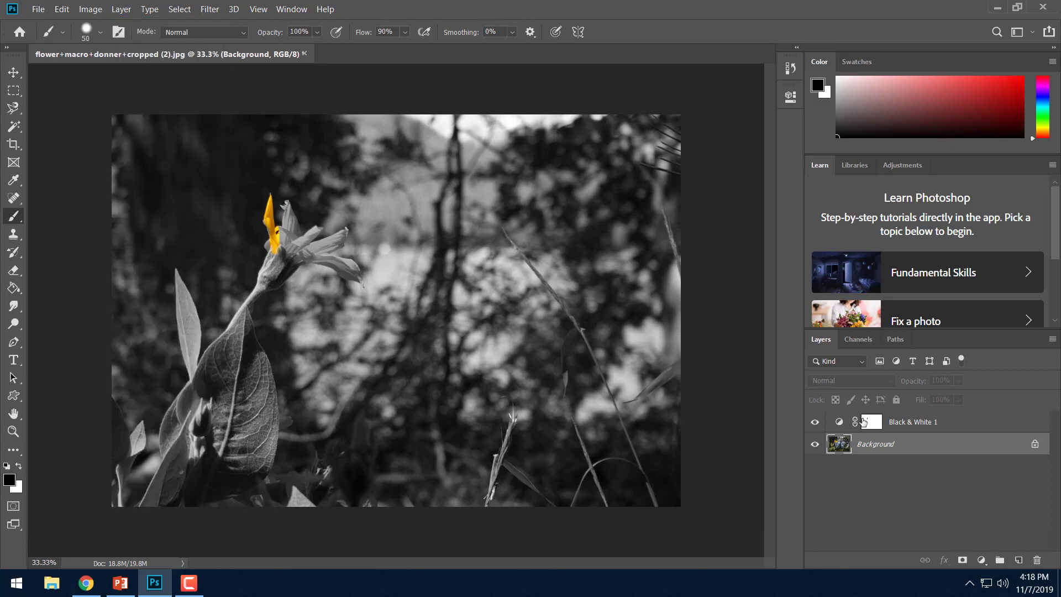
pyautogui.click(911, 424)
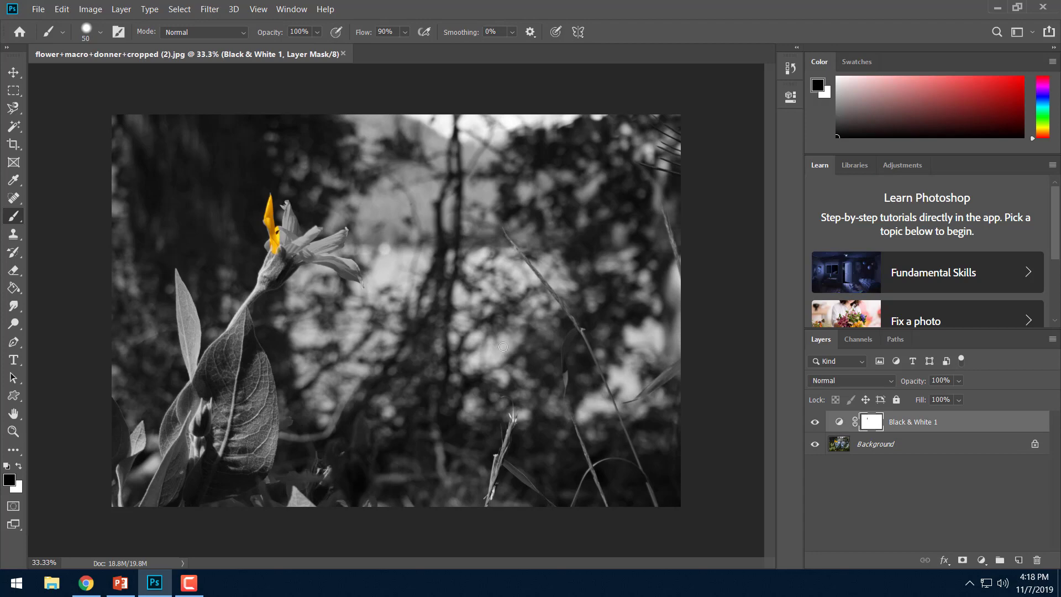
pyautogui.moveTo(280, 248)
pyautogui.mouseDown()
pyautogui.moveTo(286, 204)
pyautogui.moveTo(287, 253)
pyautogui.moveTo(319, 229)
pyautogui.moveTo(288, 259)
pyautogui.moveTo(347, 232)
pyautogui.moveTo(339, 245)
pyautogui.moveTo(297, 255)
pyautogui.moveTo(362, 281)
pyautogui.moveTo(320, 257)
pyautogui.mouseUp()
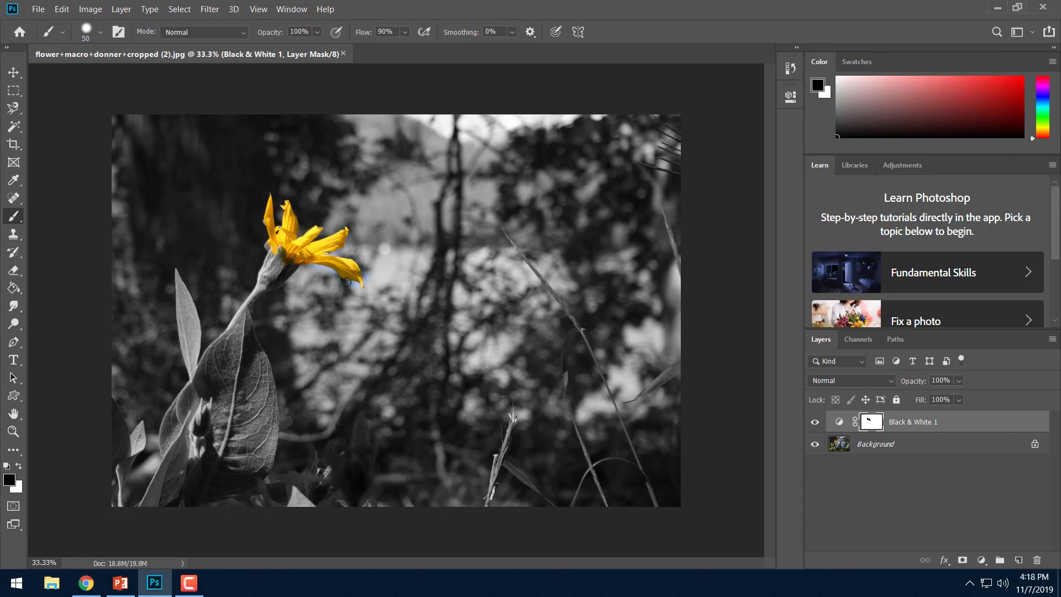
# - Zoom out and back in to about 78.6% around the yellow flower head
pyautogui.scroll(5, 360, 318)
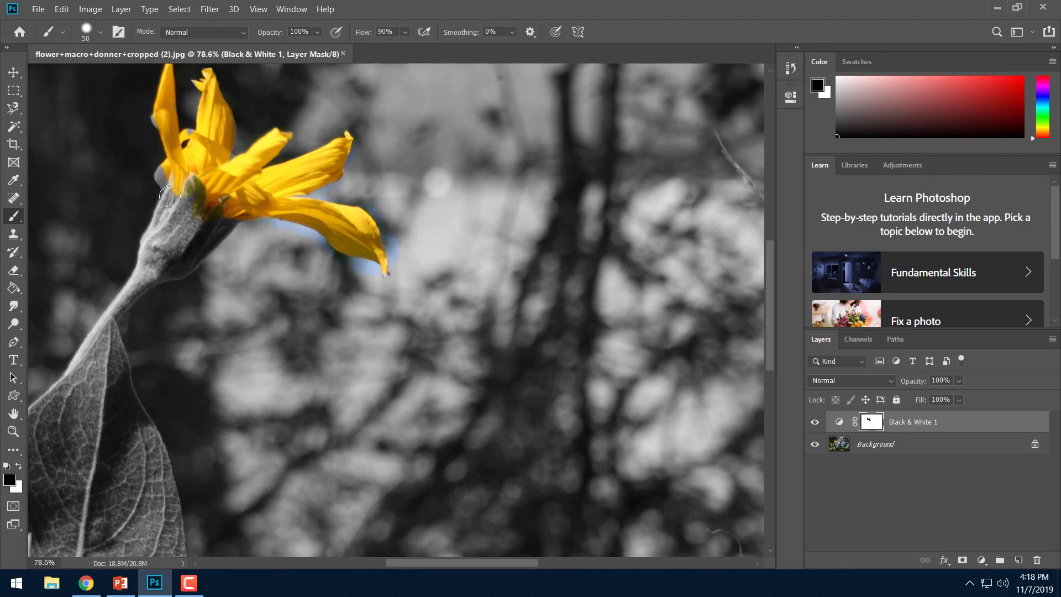
pyautogui.scroll(-2, 196, 209)
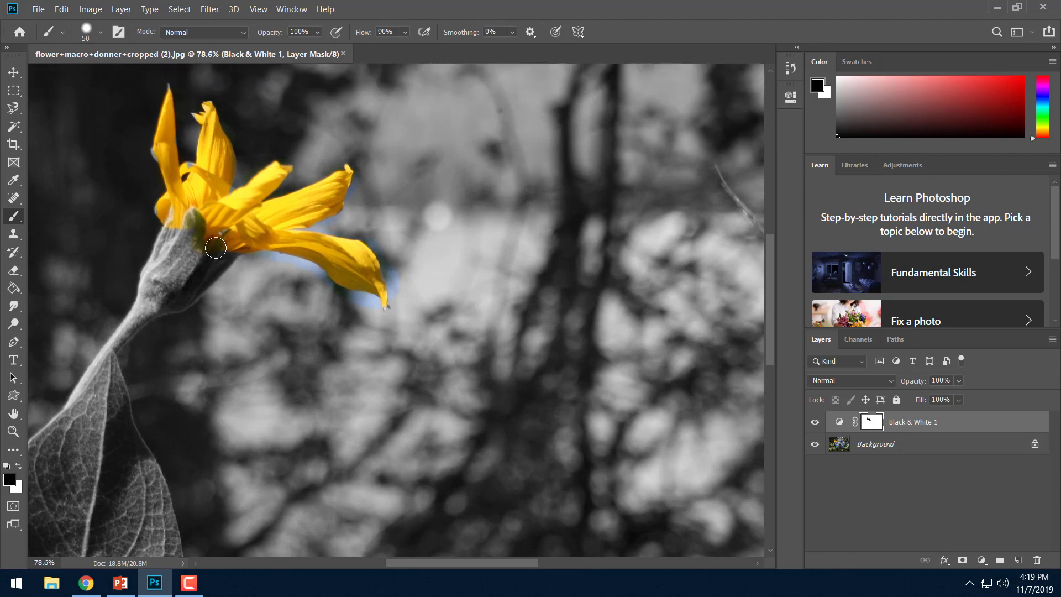
pyautogui.scroll(-2, 215, 229)
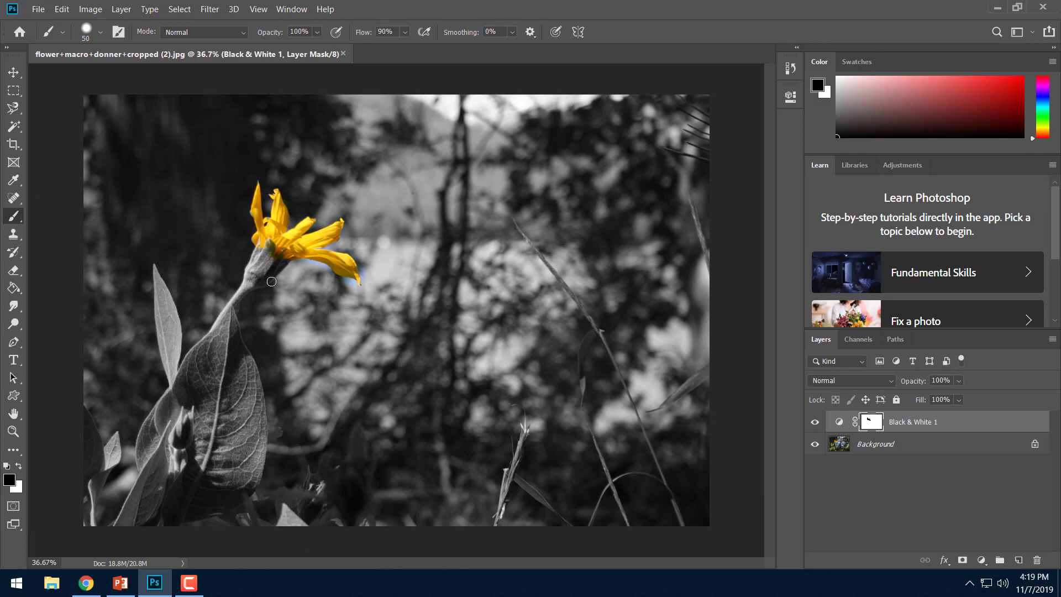
pyautogui.scroll(4, 271, 281)
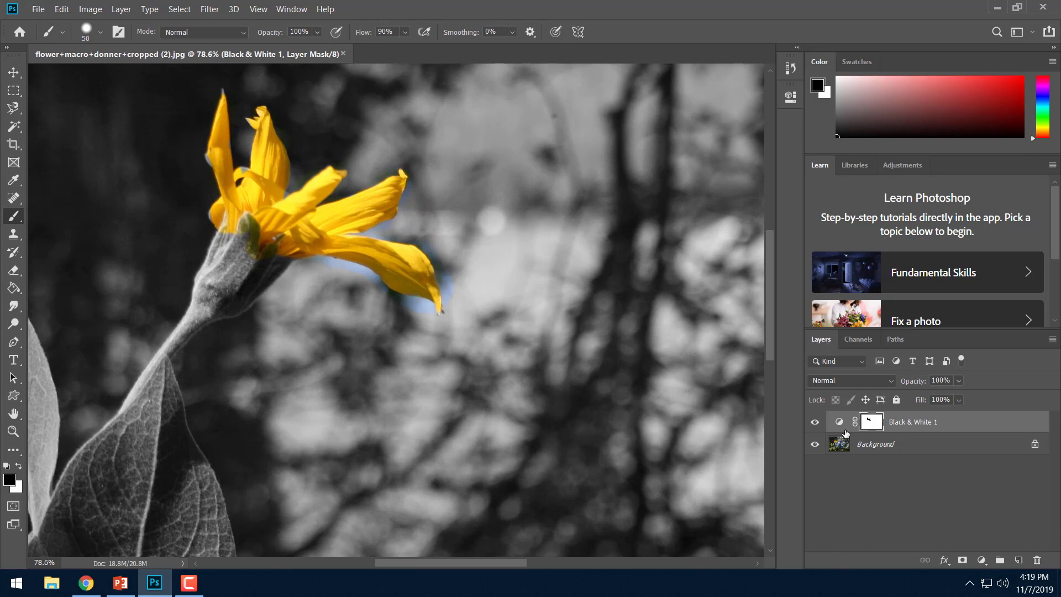
# - Show the Channels list with RGB, Red, Green, Blue and the Black & White 1 Mask
pyautogui.click(859, 341)
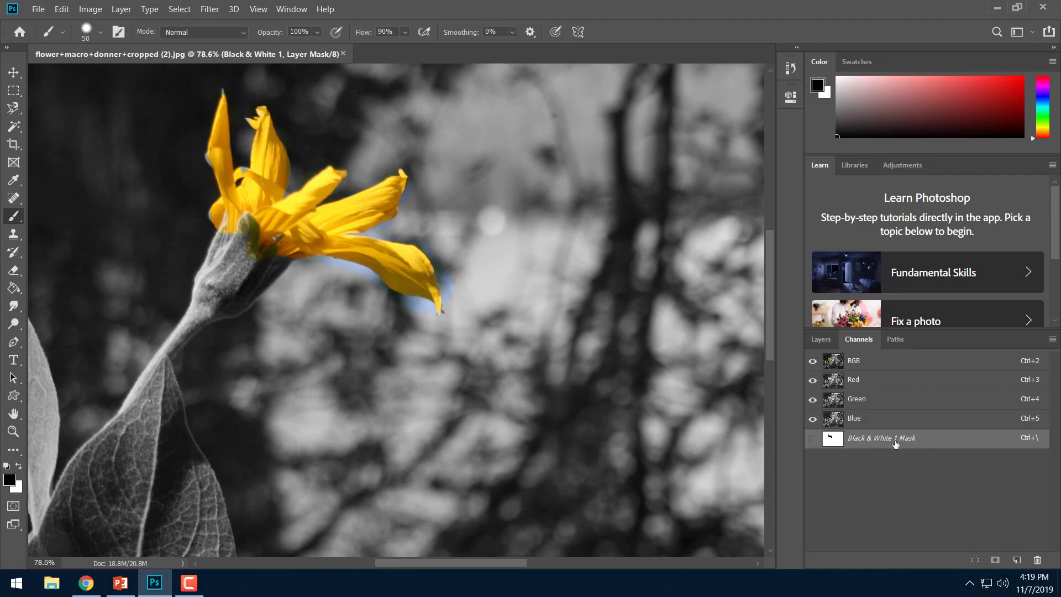
# - Show the mask as a red overlay and erase a stray overpainted spot on the petals with white
pyautogui.click(812, 439)
pyautogui.press('x')
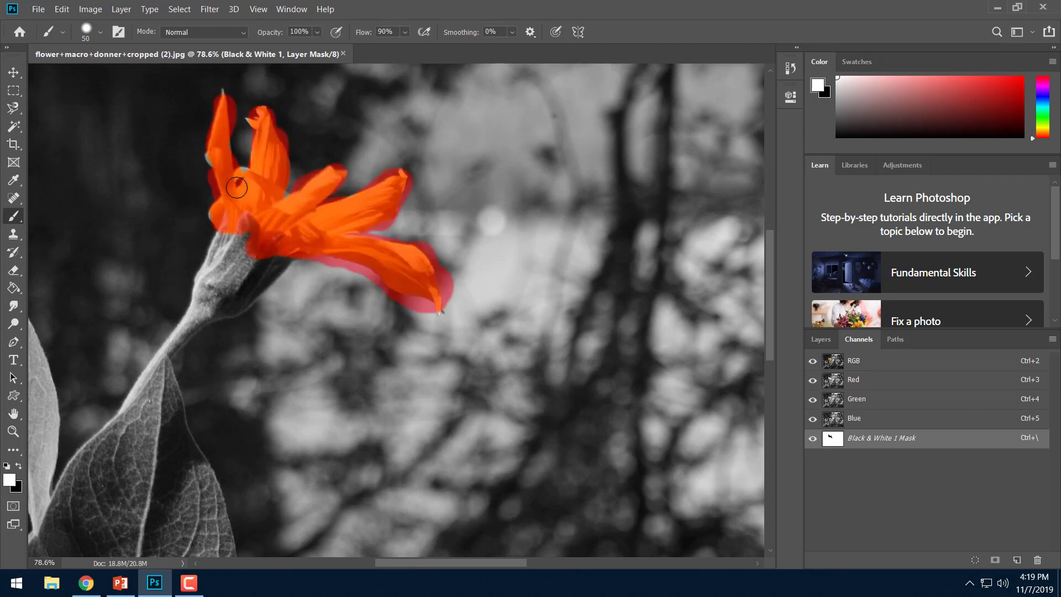
pyautogui.moveTo(237, 188); pyautogui.dragTo(239, 178)
# - Paint the flower's green base black on the mask, toggling the overlay off and on to check
pyautogui.press('x')
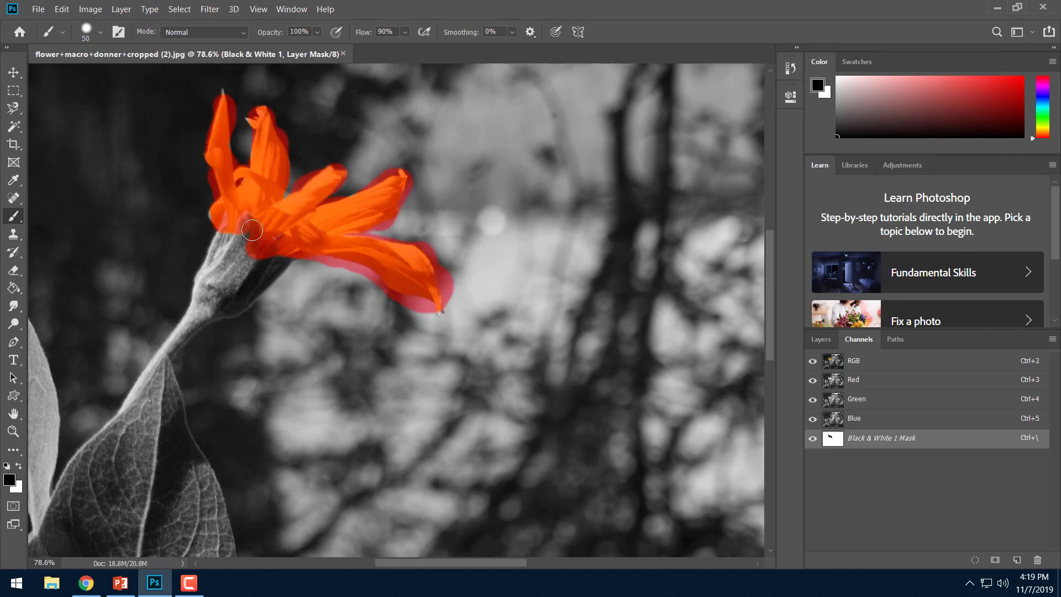
pyautogui.moveTo(252, 230)
pyautogui.mouseDown()
pyautogui.moveTo(205, 304)
pyautogui.moveTo(245, 265)
pyautogui.moveTo(239, 283)
pyautogui.moveTo(263, 261)
pyautogui.moveTo(228, 299)
pyautogui.moveTo(283, 253)
pyautogui.moveTo(264, 311)
pyautogui.moveTo(249, 323)
pyautogui.moveTo(215, 316)
pyautogui.moveTo(232, 275)
pyautogui.moveTo(275, 230)
pyautogui.mouseUp()
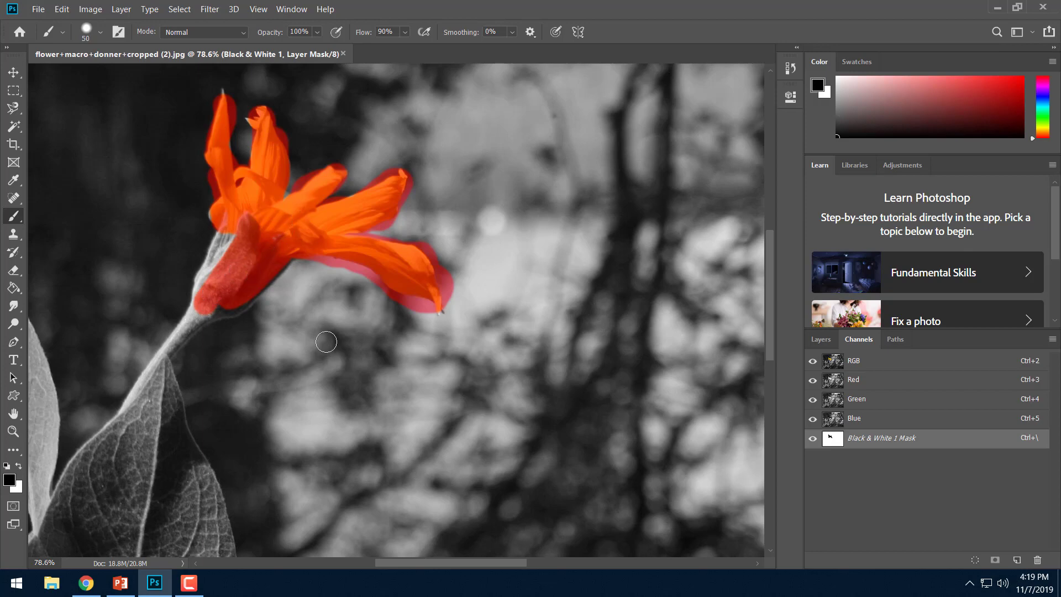
pyautogui.click(812, 438)
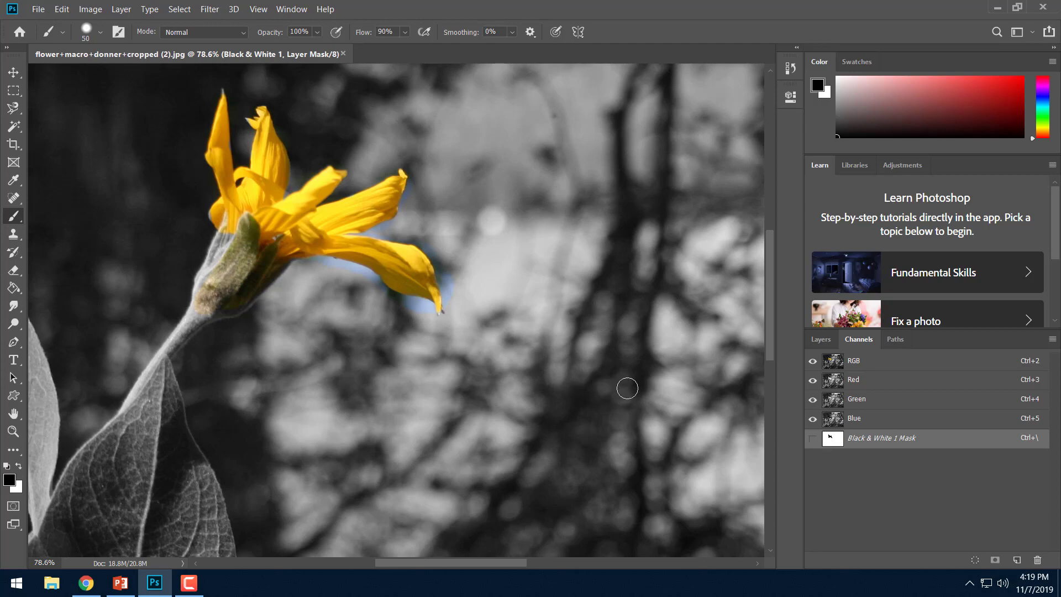
pyautogui.click(813, 439)
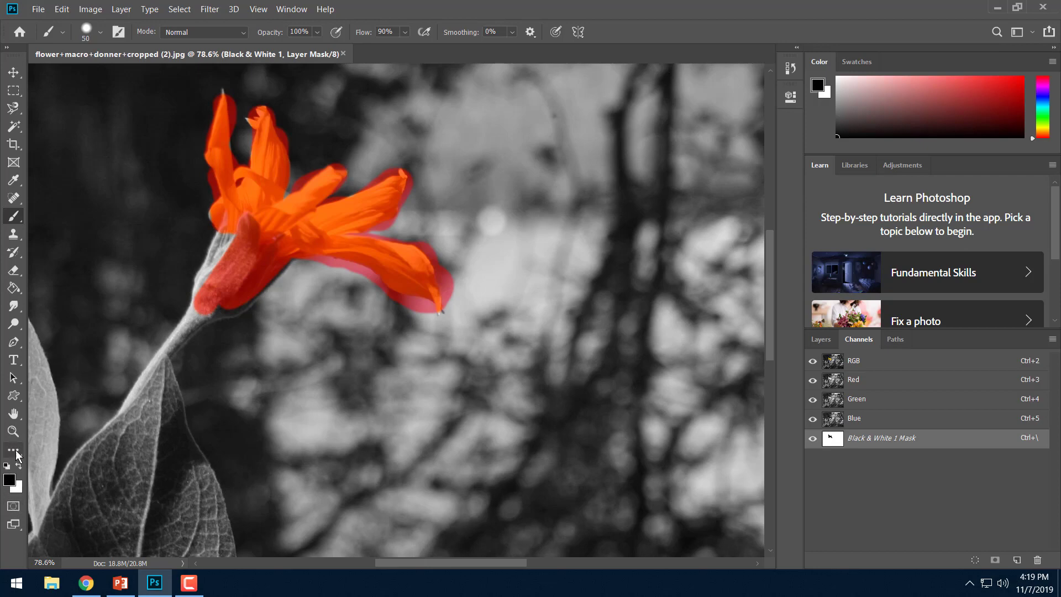
# - Trim the mask overspill along the lower-right petal tip with white, shrinking the brush to 10
pyautogui.press('x')
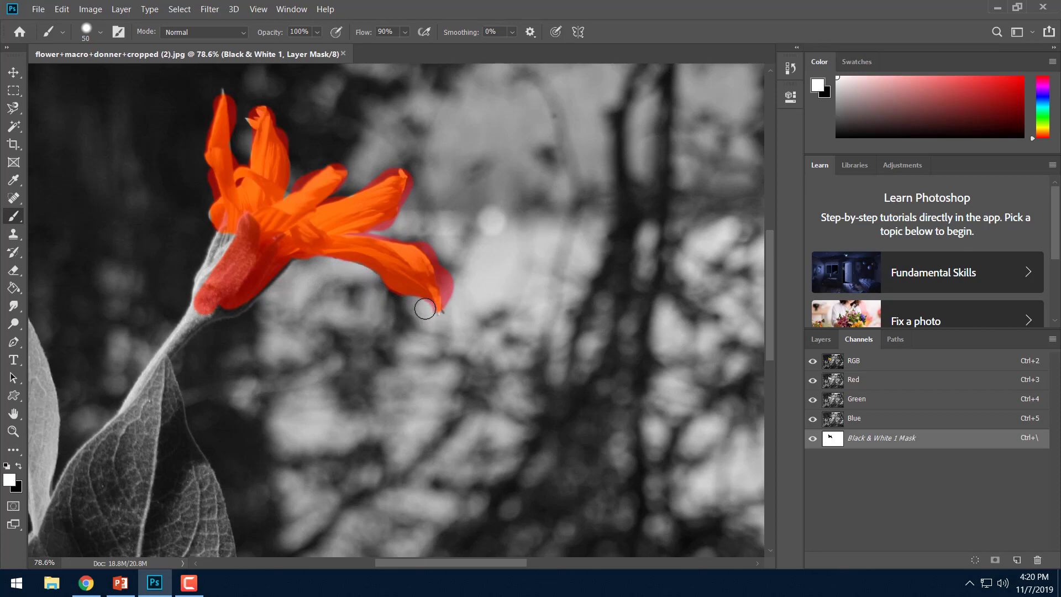
pyautogui.scroll(1, 412, 318)
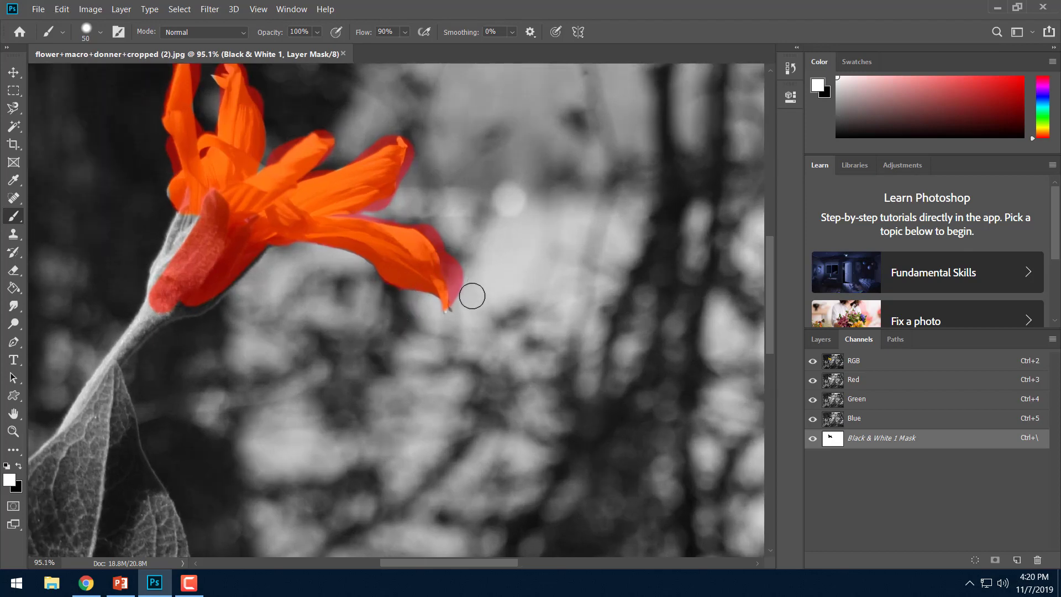
pyautogui.press('[')
pyautogui.press(']')
pyautogui.moveTo(467, 305)
pyautogui.mouseDown()
pyautogui.moveTo(462, 267)
pyautogui.moveTo(425, 218)
pyautogui.moveTo(454, 269)
pyautogui.moveTo(464, 313)
pyautogui.moveTo(450, 311)
pyautogui.mouseUp()
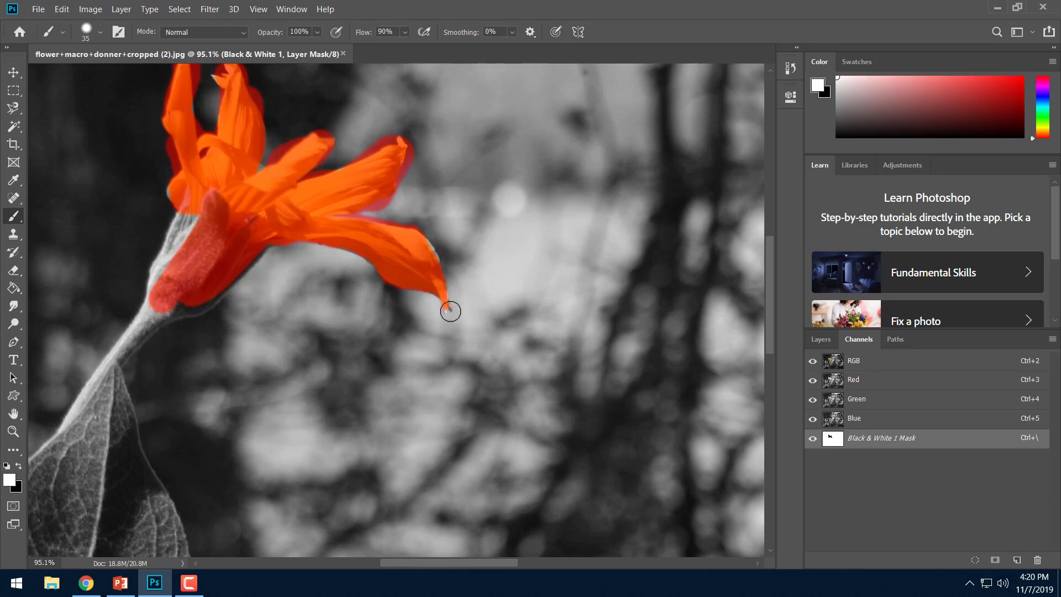
pyautogui.press('[')
pyautogui.press('[')
pyautogui.press('[')
pyautogui.press('[')
pyautogui.press('[')
pyautogui.press('x')
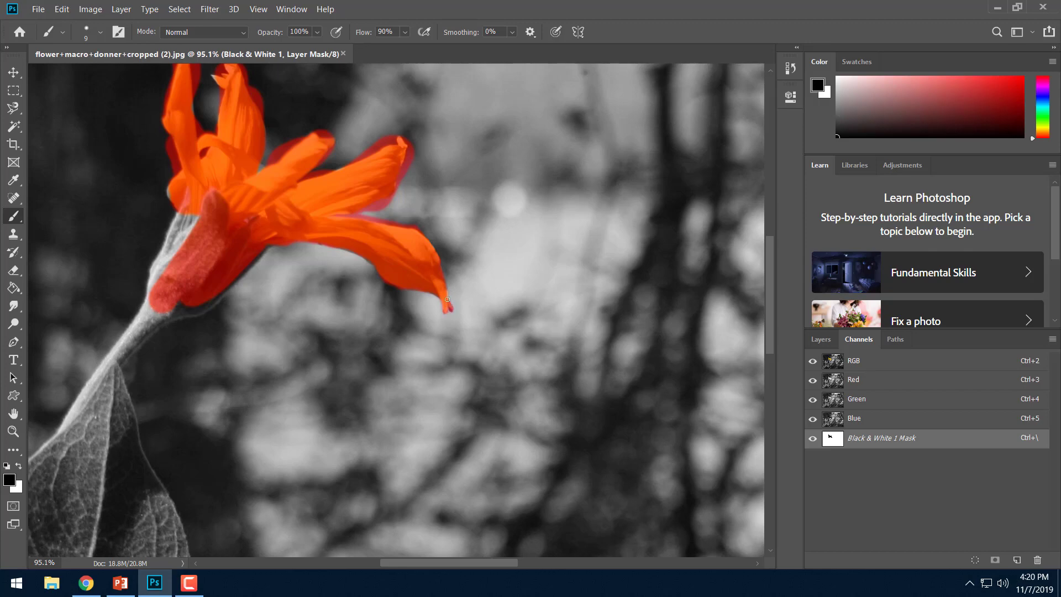
pyautogui.press('x')
# - Enlarge the white brush to 25 and clean the mask fringe along the upper petal's right edge
pyautogui.press(']')
pyautogui.press(']')
pyautogui.press(']')
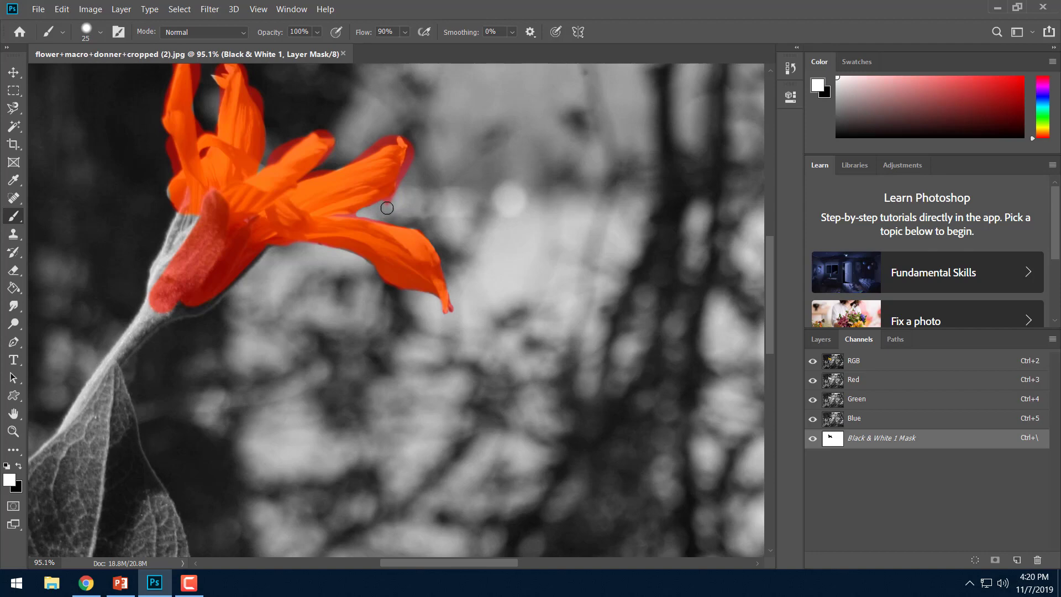
pyautogui.moveTo(383, 207)
pyautogui.mouseDown()
pyautogui.moveTo(400, 199)
pyautogui.moveTo(412, 158)
pyautogui.mouseUp()
pyautogui.scroll(2, 251, 132)
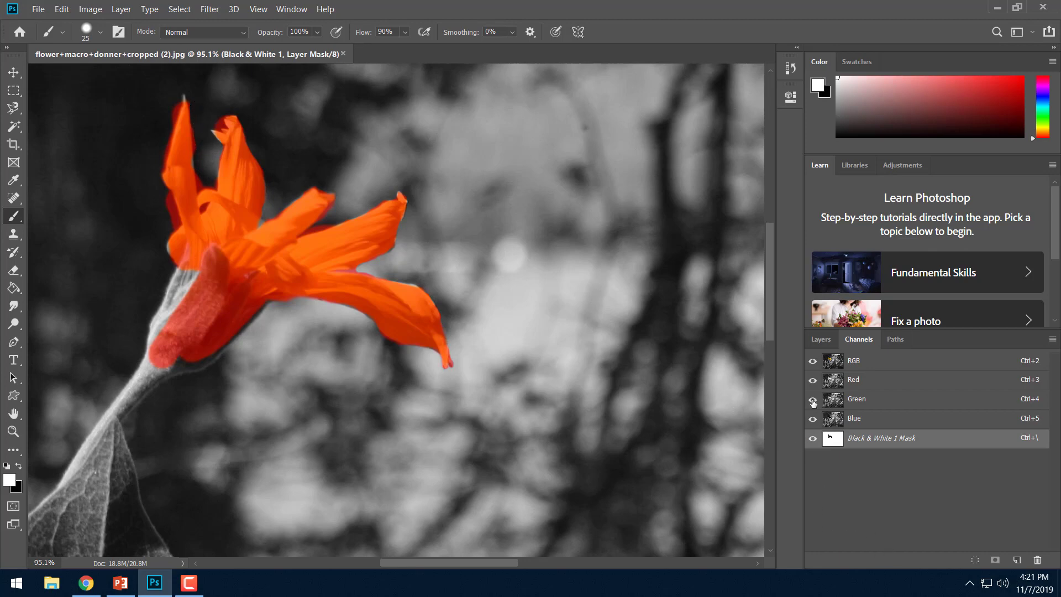
pyautogui.press('x')
pyautogui.click(812, 361)
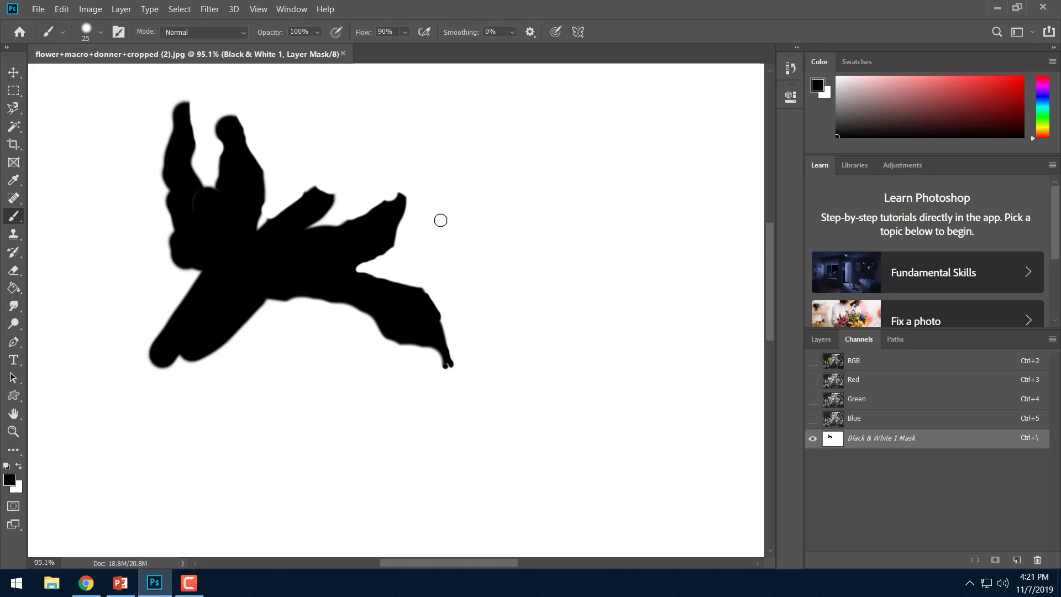
pyautogui.click(813, 363)
pyautogui.press('x')
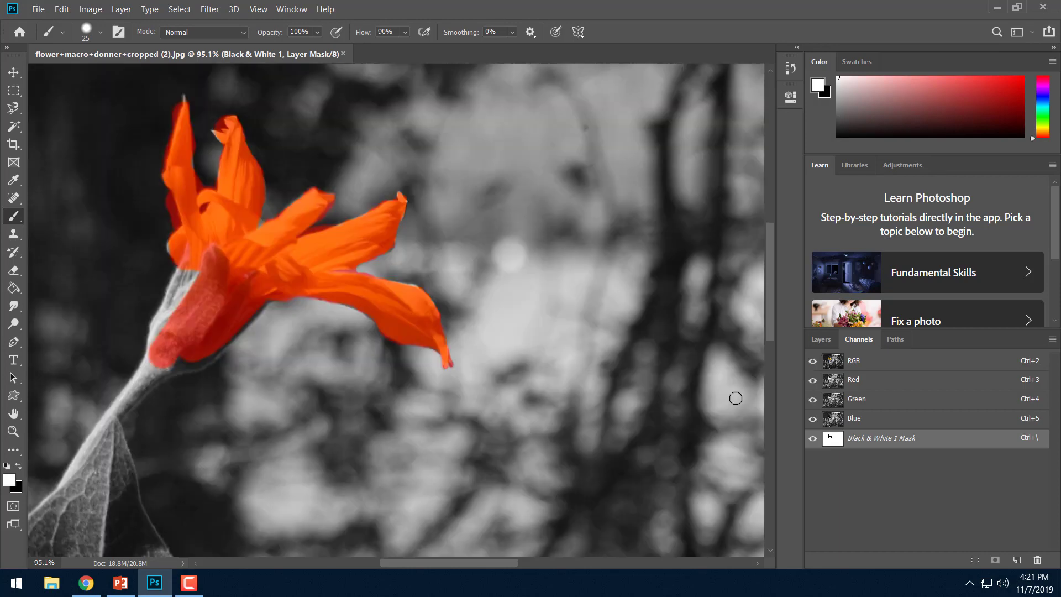
# - Paint black over the lower part of the large leaf to add it to the mask
pyautogui.scroll(-5, 65, 496)
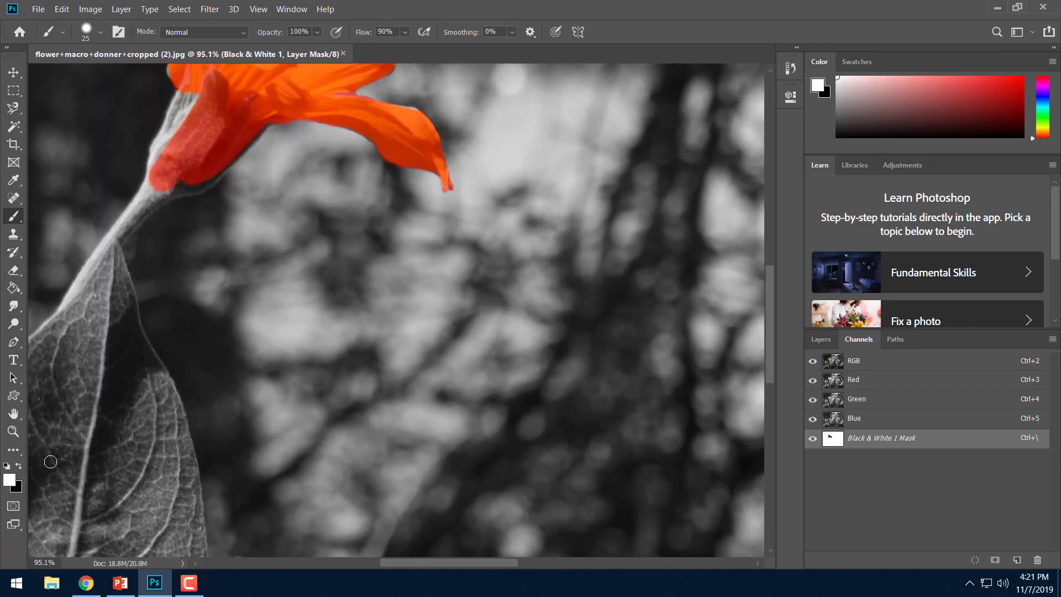
pyautogui.hscroll(-3, 52, 460)
pyautogui.hscroll(-3, 52, 460)
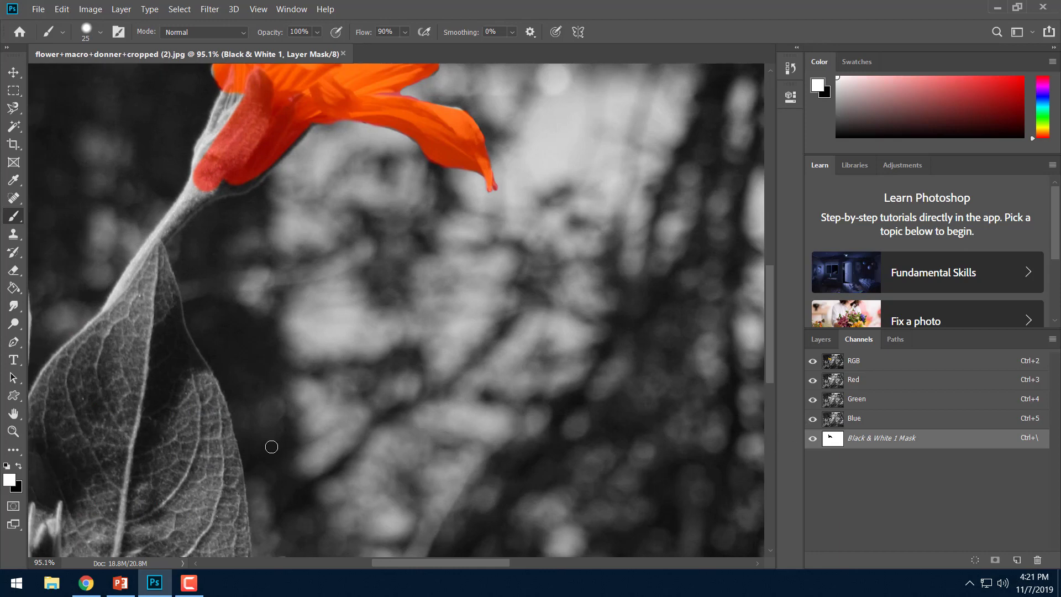
pyautogui.press('x')
pyautogui.moveTo(56, 533)
pyautogui.mouseDown()
pyautogui.moveTo(100, 519)
pyautogui.moveTo(145, 461)
pyautogui.moveTo(183, 480)
pyautogui.moveTo(126, 516)
pyautogui.moveTo(88, 488)
pyautogui.moveTo(72, 497)
pyautogui.moveTo(72, 359)
pyautogui.moveTo(130, 411)
pyautogui.mouseUp()
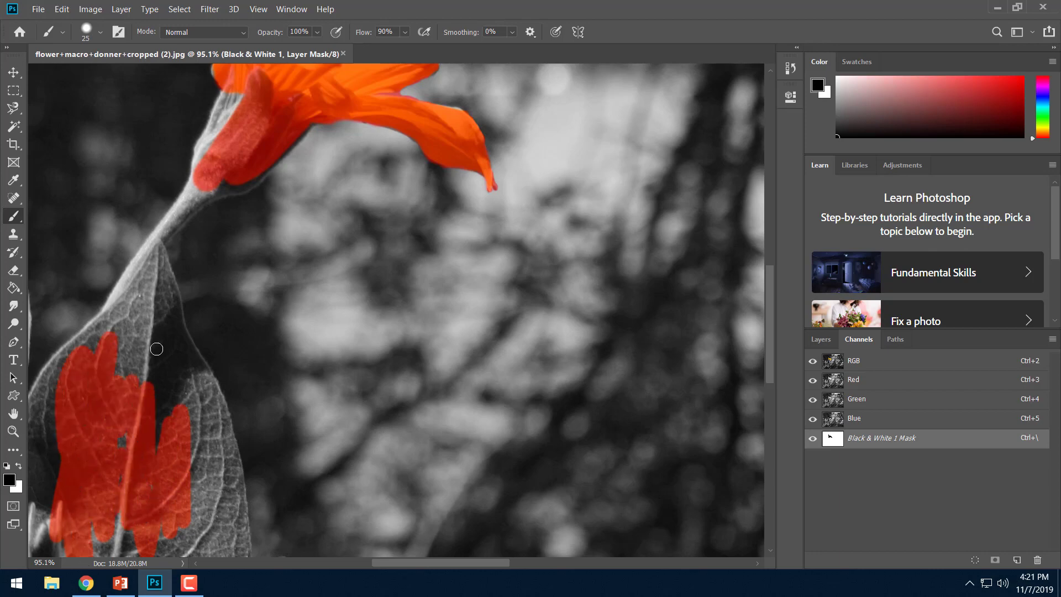
pyautogui.moveTo(157, 348)
pyautogui.mouseDown()
pyautogui.moveTo(123, 339)
pyautogui.moveTo(114, 381)
pyautogui.moveTo(147, 355)
pyautogui.moveTo(163, 385)
pyautogui.moveTo(184, 368)
pyautogui.moveTo(188, 454)
pyautogui.moveTo(209, 530)
pyautogui.moveTo(231, 519)
pyautogui.moveTo(221, 550)
pyautogui.mouseUp()
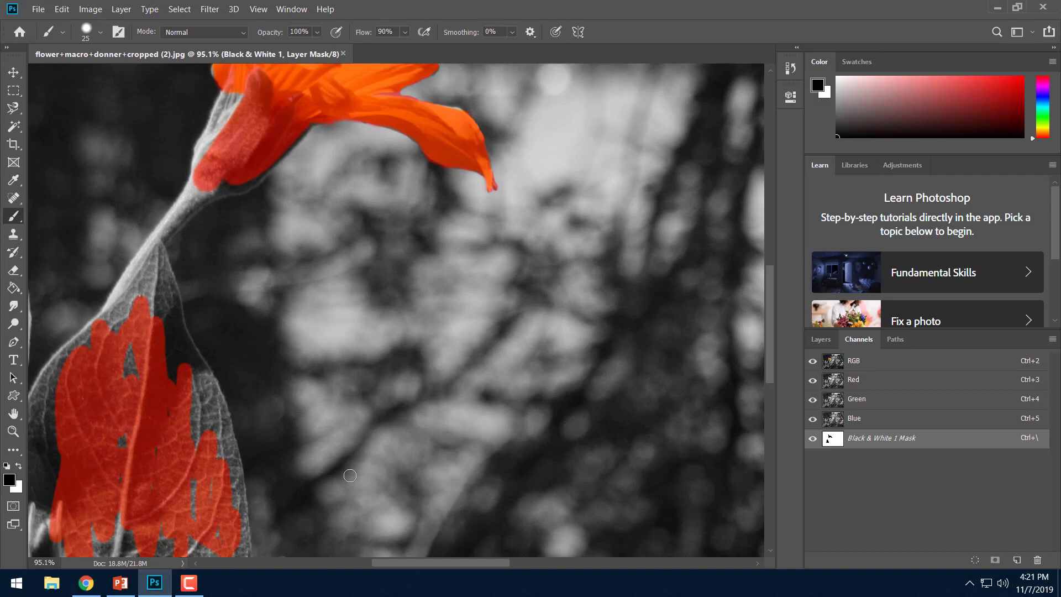
# - View the mask alone to fill the leaf's small white gaps, then restore the RGB view
pyautogui.click(813, 361)
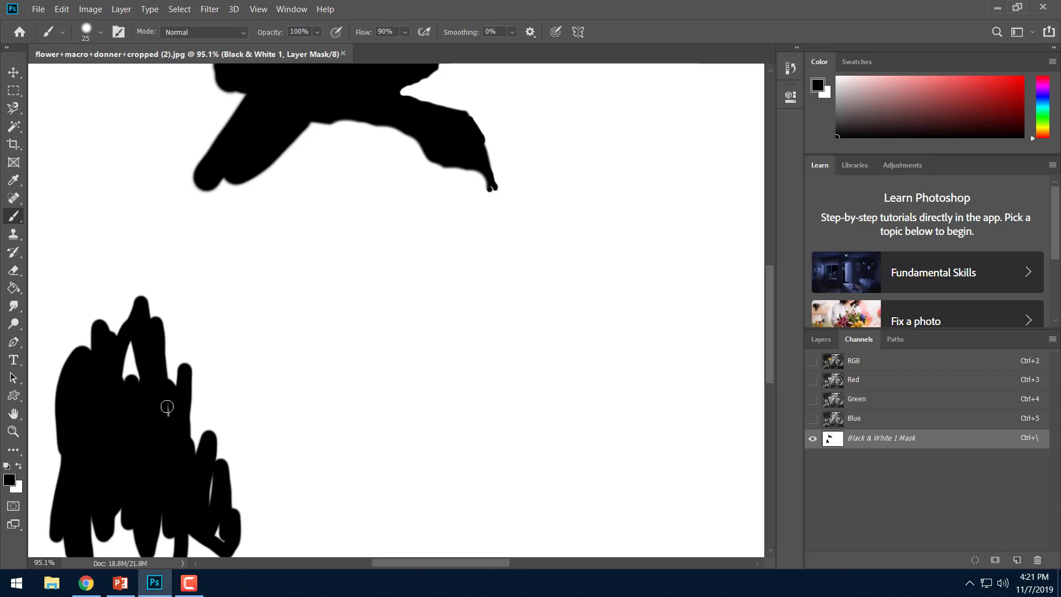
pyautogui.moveTo(127, 369)
pyautogui.mouseDown()
pyautogui.moveTo(133, 342)
pyautogui.moveTo(140, 372)
pyautogui.mouseUp()
pyautogui.click(813, 360)
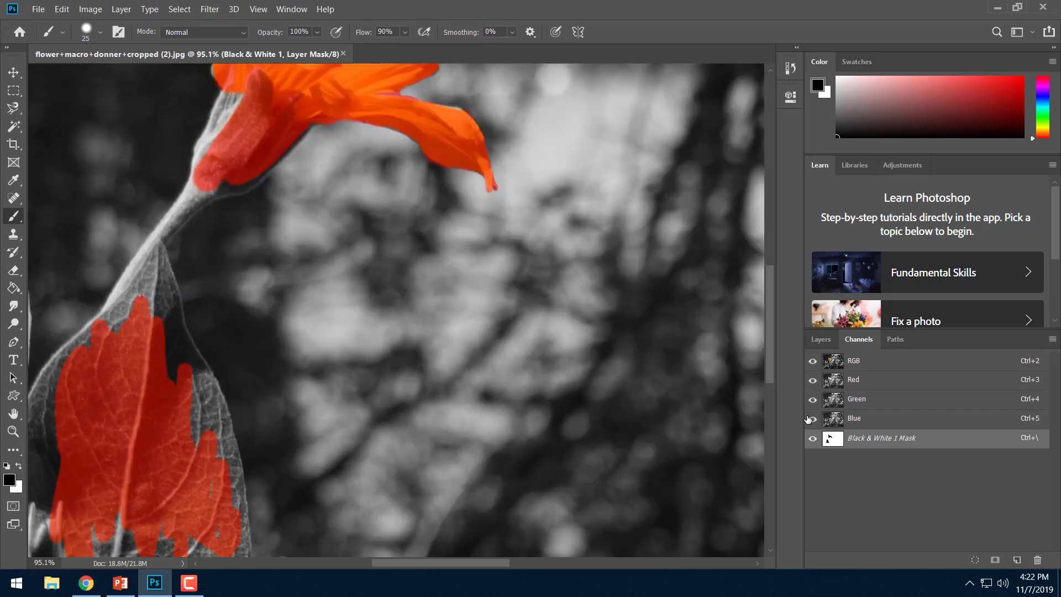
# - Hide the red mask overlay, zoom out on the whole image, then zoom back in
pyautogui.click(812, 440)
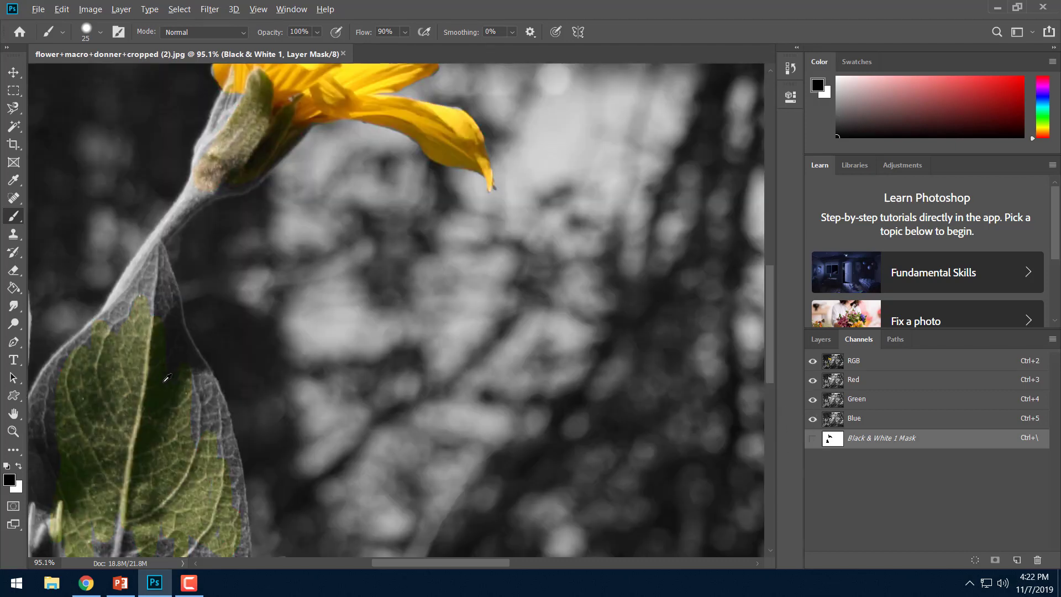
pyautogui.scroll(-2, 138, 395)
pyautogui.scroll(-3, 131, 427)
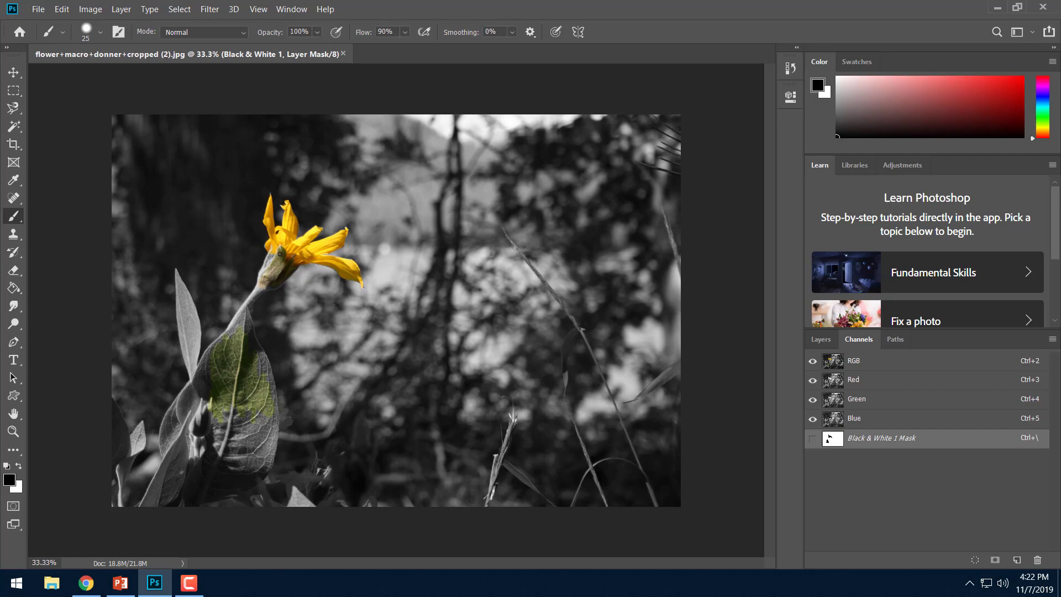
pyautogui.scroll(5, 284, 236)
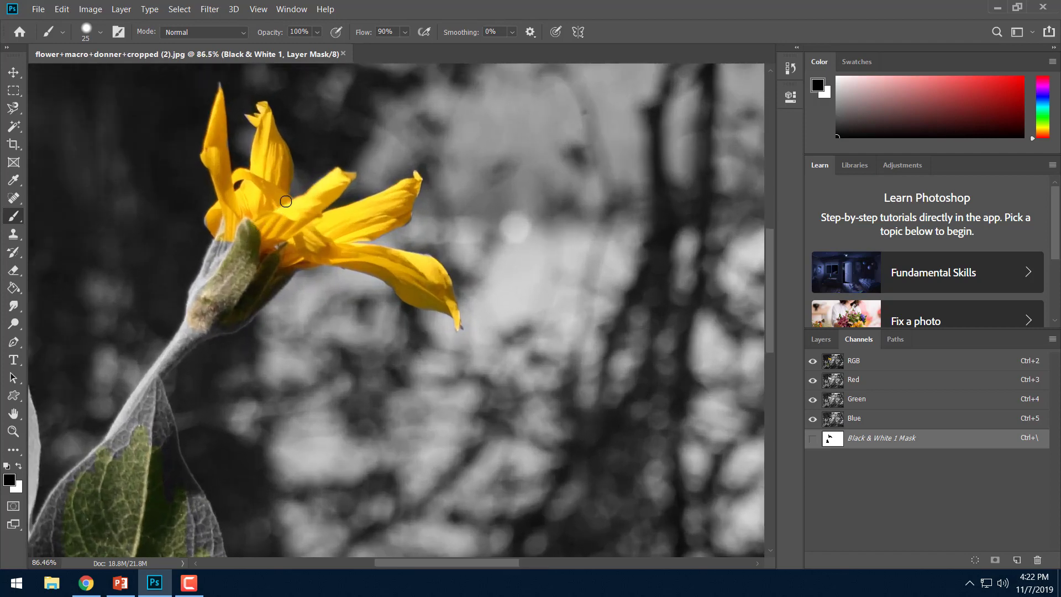
pyautogui.scroll(2, 286, 202)
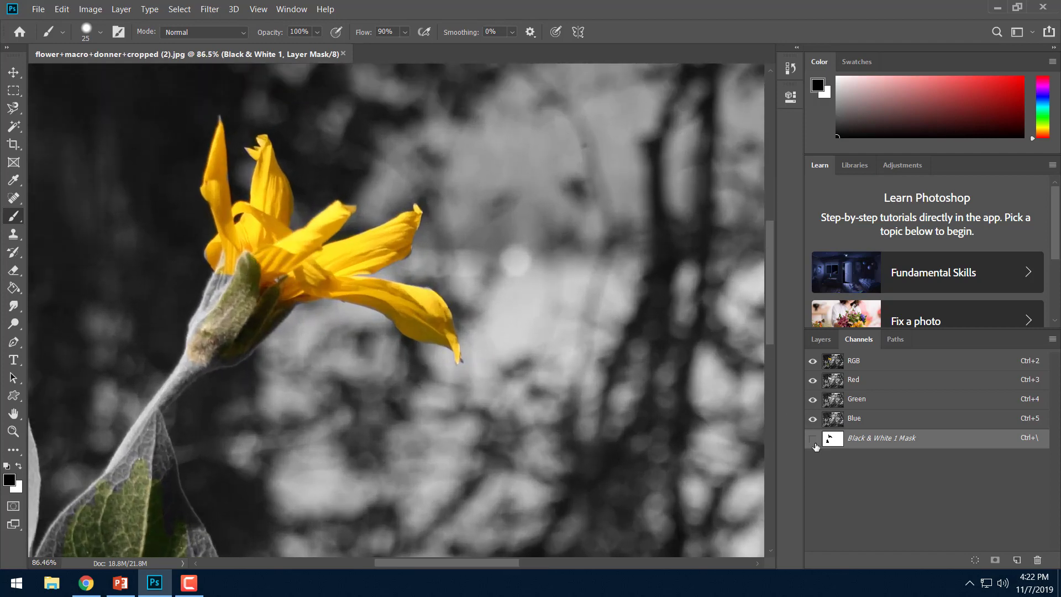
# - Show the mask overlay again, touch up the tall petal's left edge, and enlarge the brush to 45
pyautogui.click(813, 439)
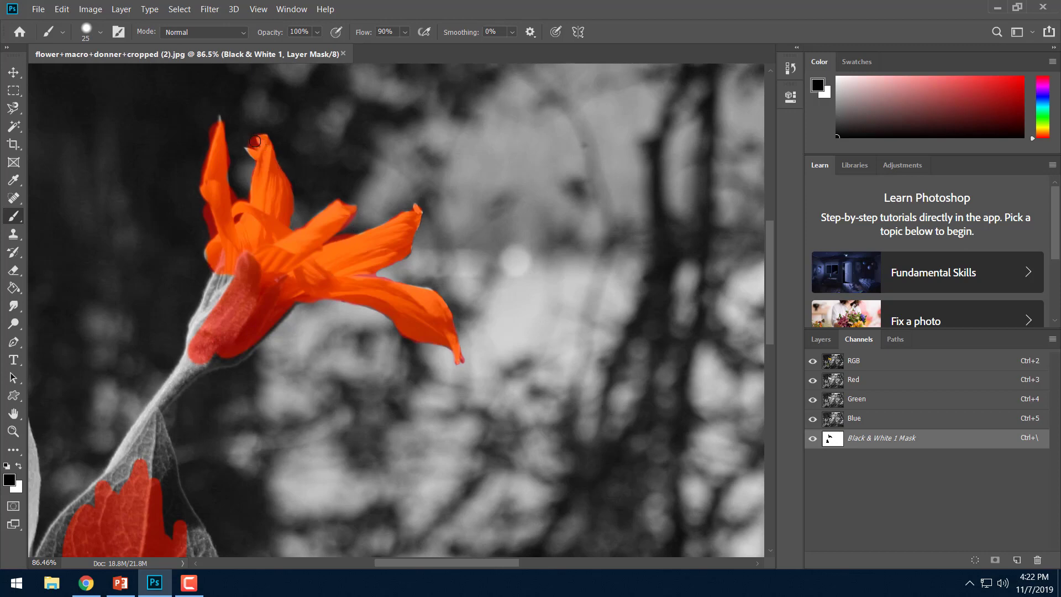
pyautogui.press('x')
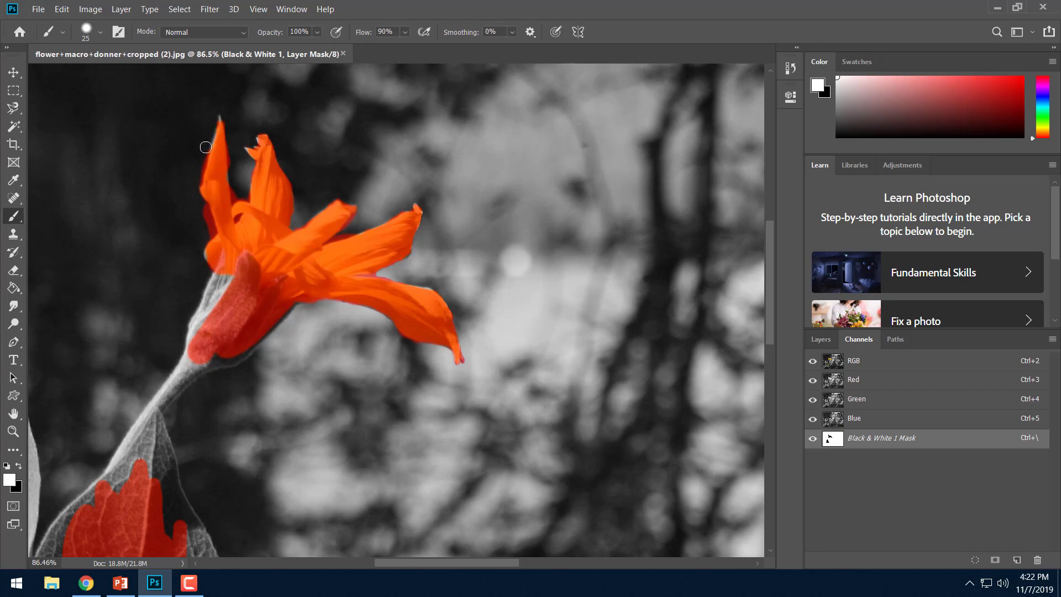
pyautogui.press('x')
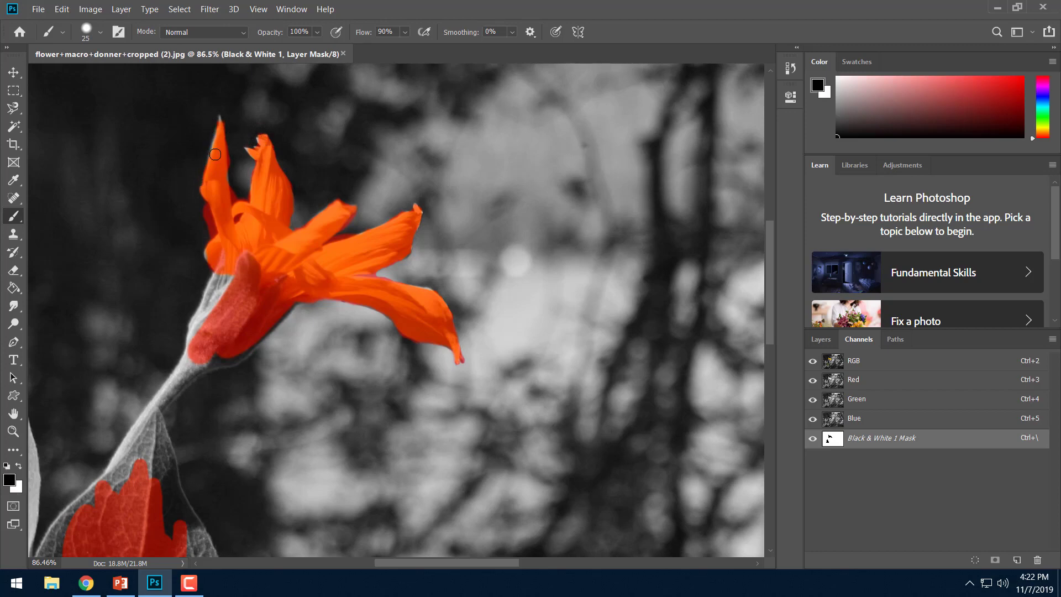
pyautogui.press('x')
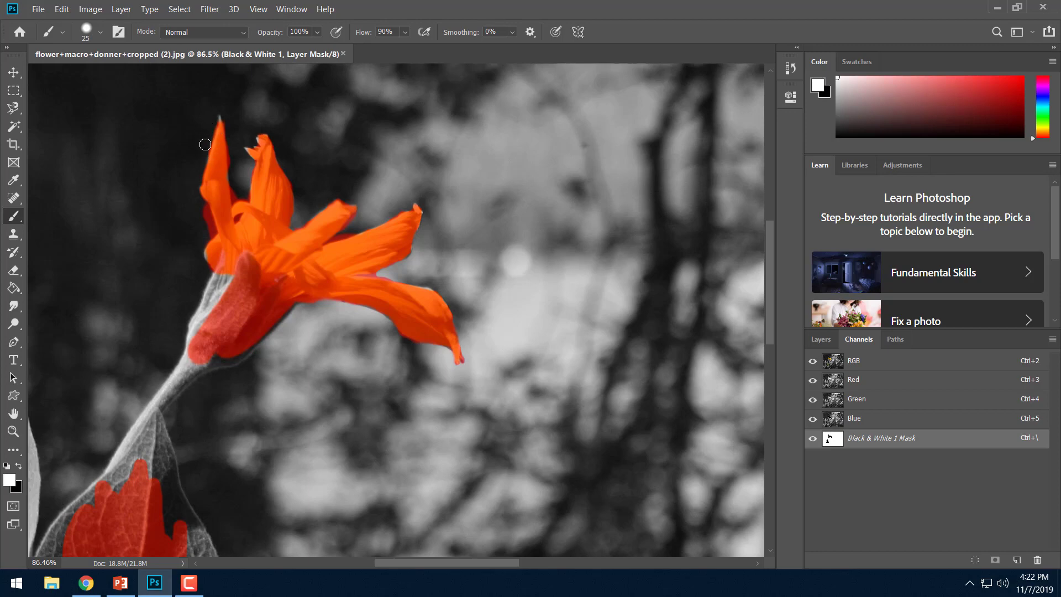
pyautogui.press('x')
pyautogui.press('x')
pyautogui.moveTo(200, 209); pyautogui.dragTo(208, 231)
pyautogui.press(']')
pyautogui.press(']')
pyautogui.press('x')
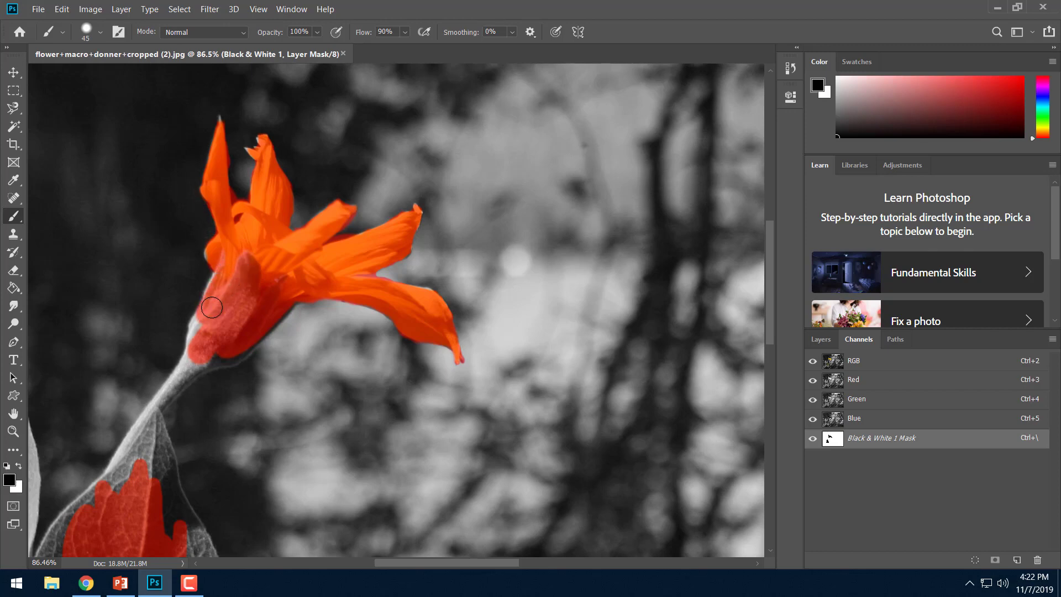